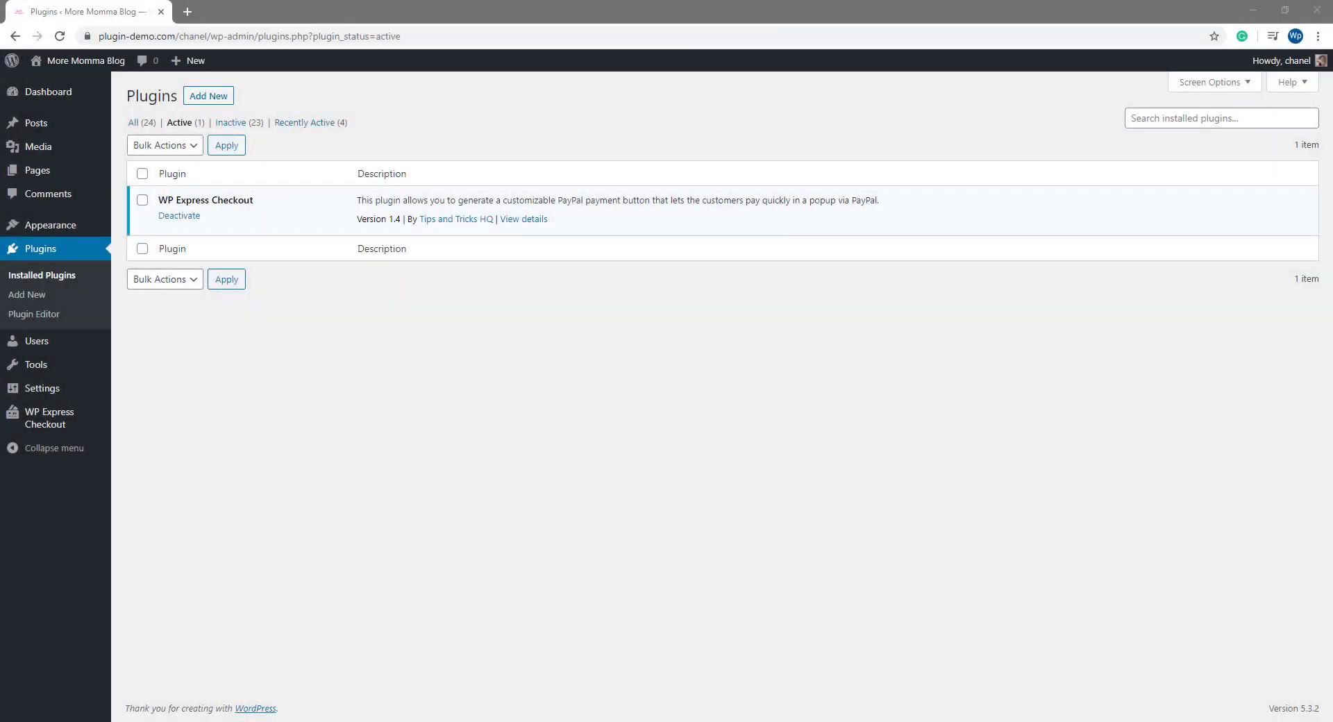
# Open the WP Express Checkout settings and choose US Dollars (USD) as the currency code.
pyautogui.moveTo(24, 425)
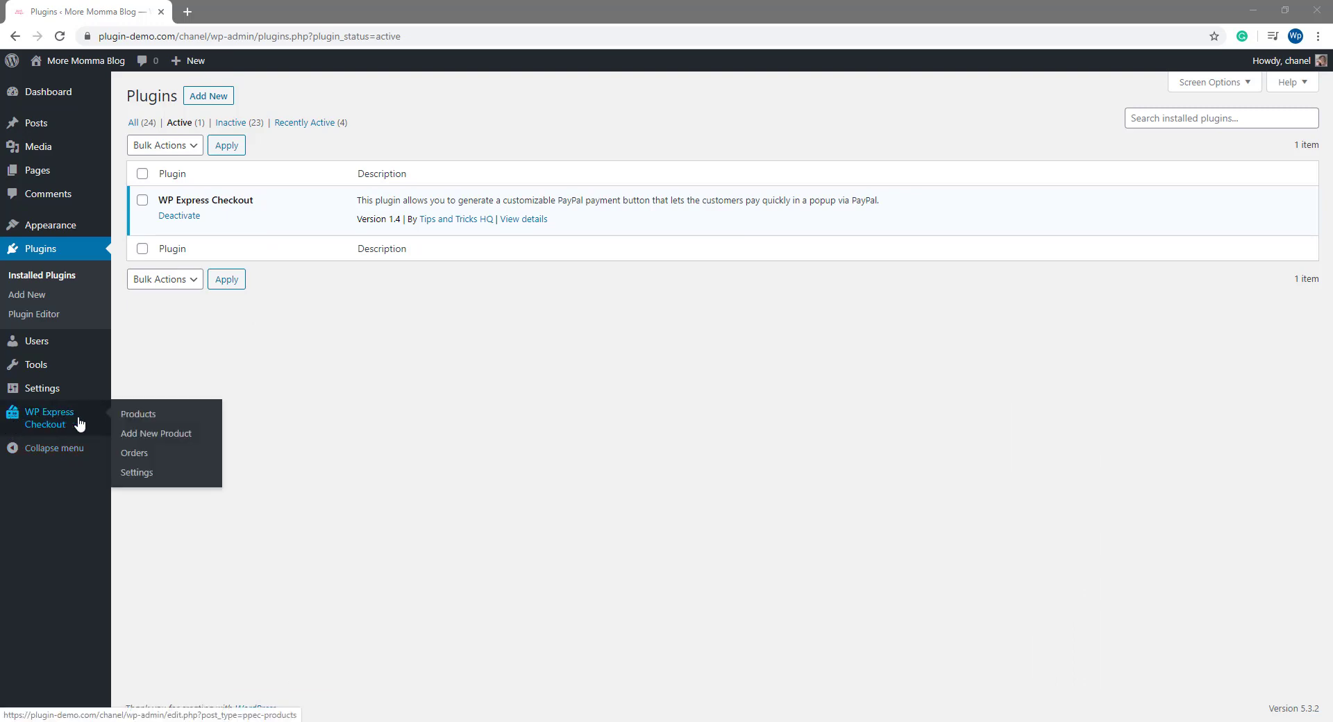
pyautogui.click(149, 475)
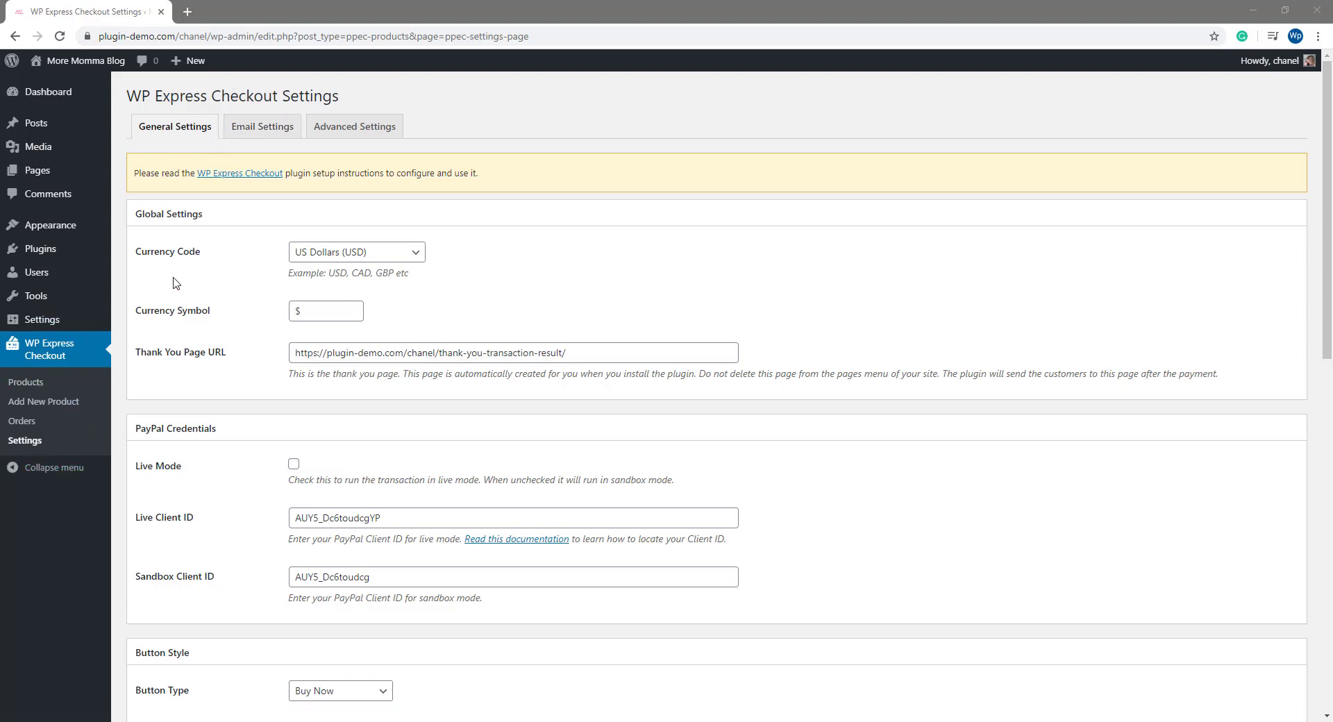
pyautogui.click(415, 254)
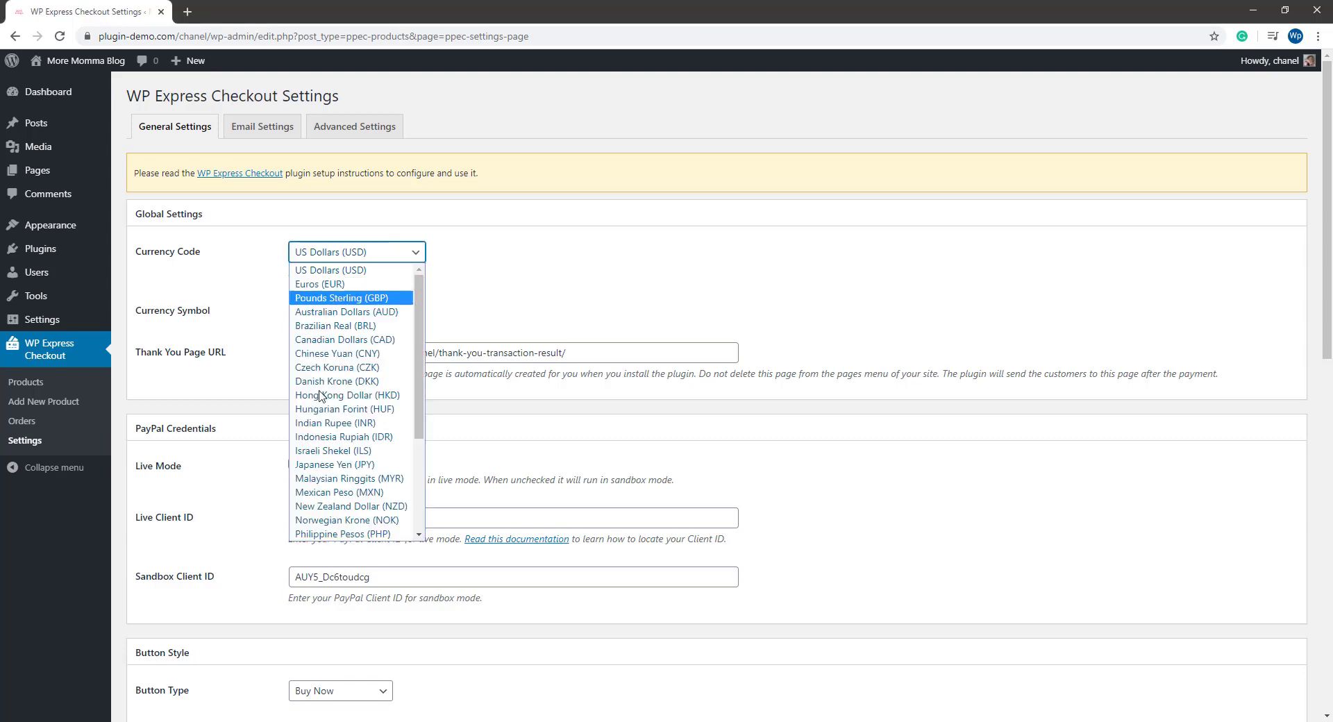
pyautogui.scroll(1, 345, 274)
pyautogui.click(345, 270)
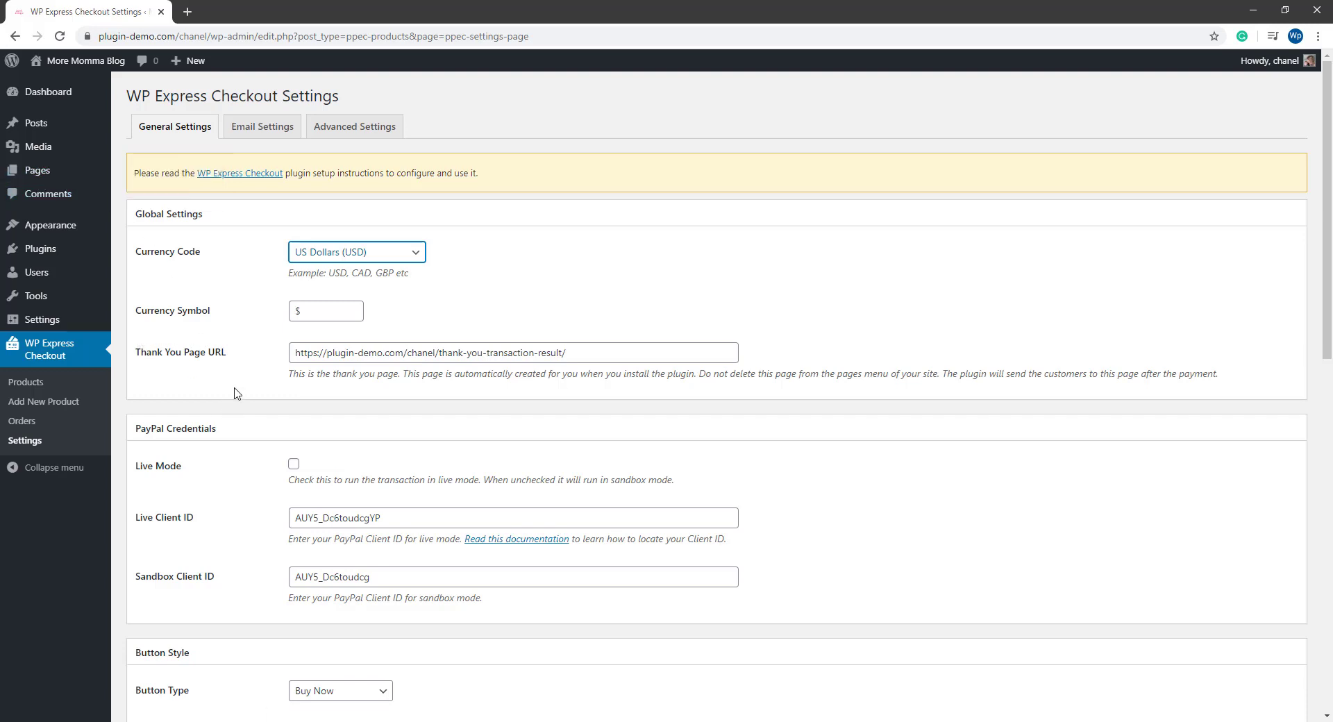
# Set the payment button's type to Pay and its shape to Rectangle.
pyautogui.scroll(-2, 253, 427)
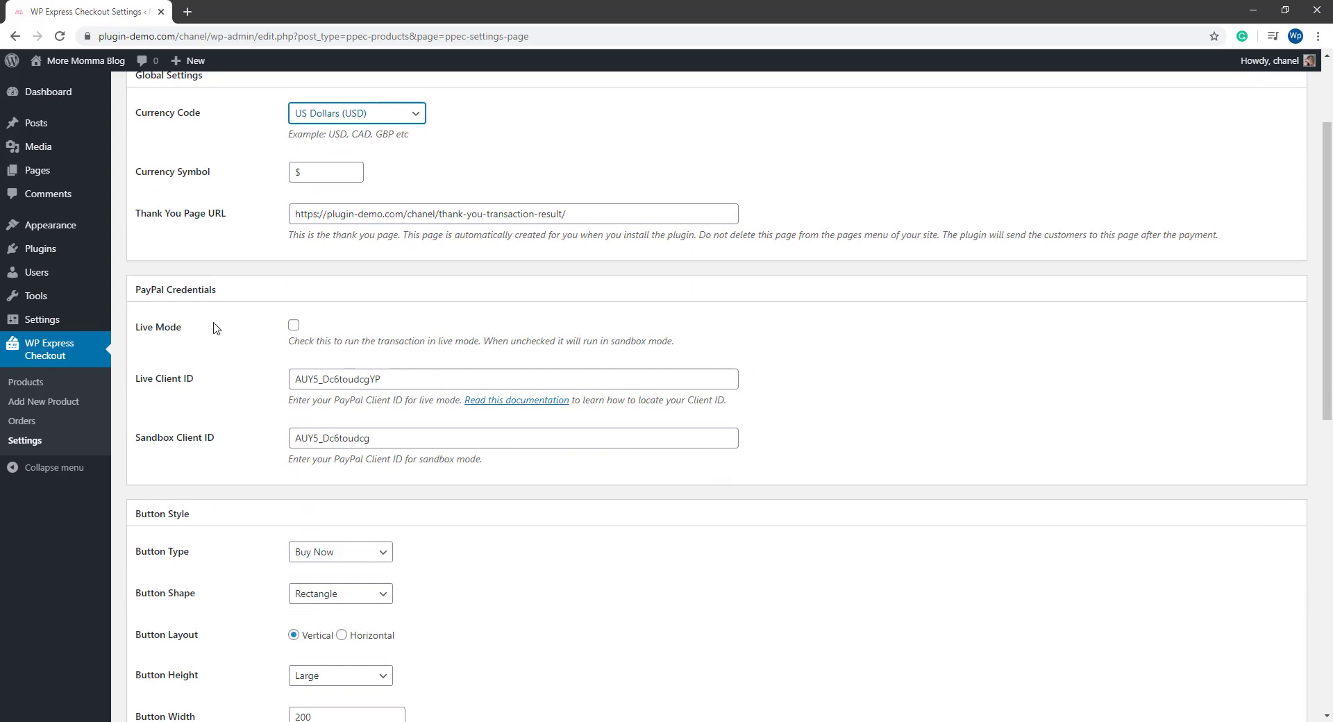
pyautogui.moveTo(134, 378); pyautogui.dragTo(219, 447)
pyautogui.click(219, 448)
pyautogui.scroll(-3, 507, 589)
pyautogui.scroll(-3, 507, 590)
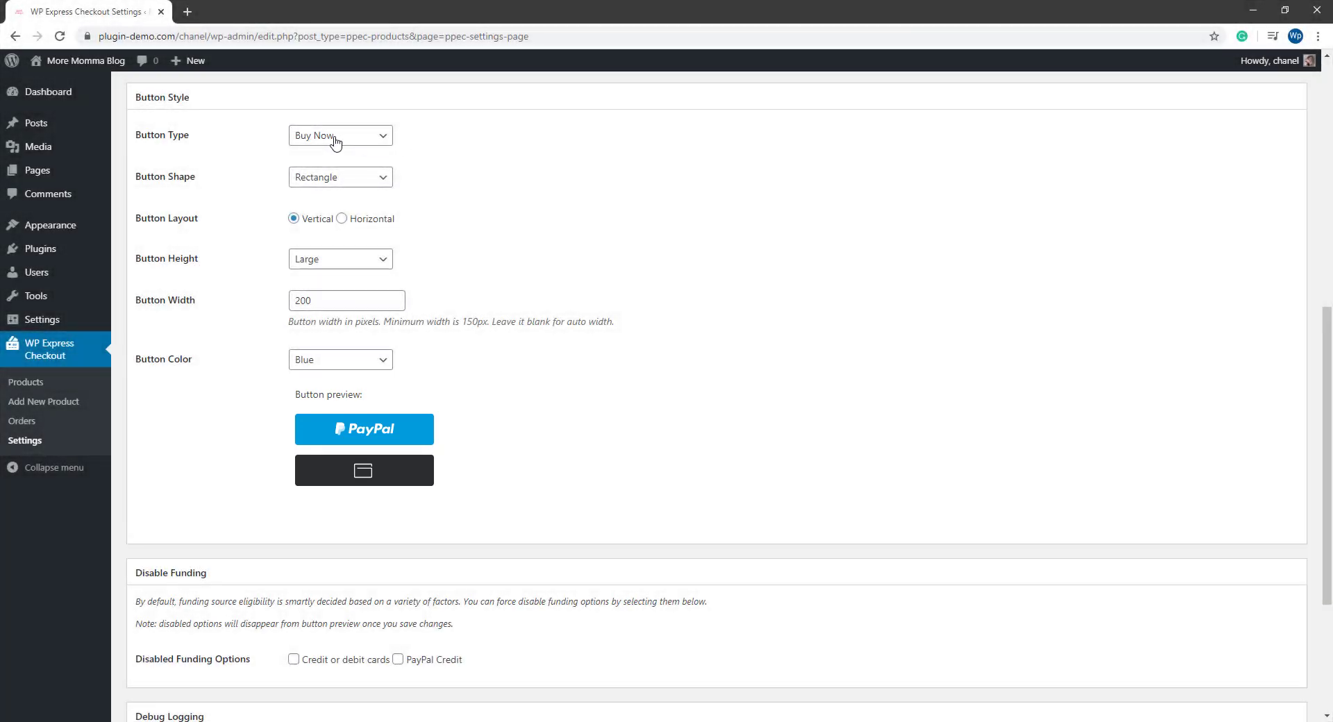
pyautogui.click(369, 134)
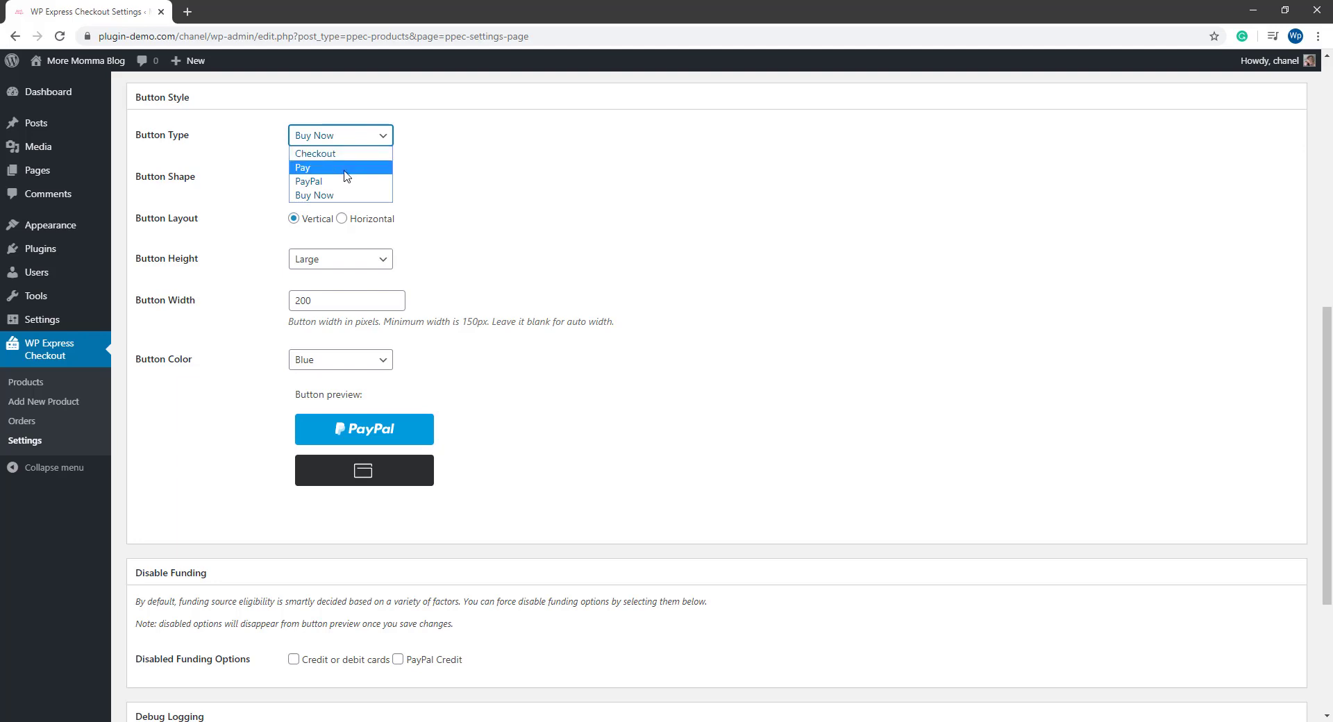
pyautogui.click(346, 176)
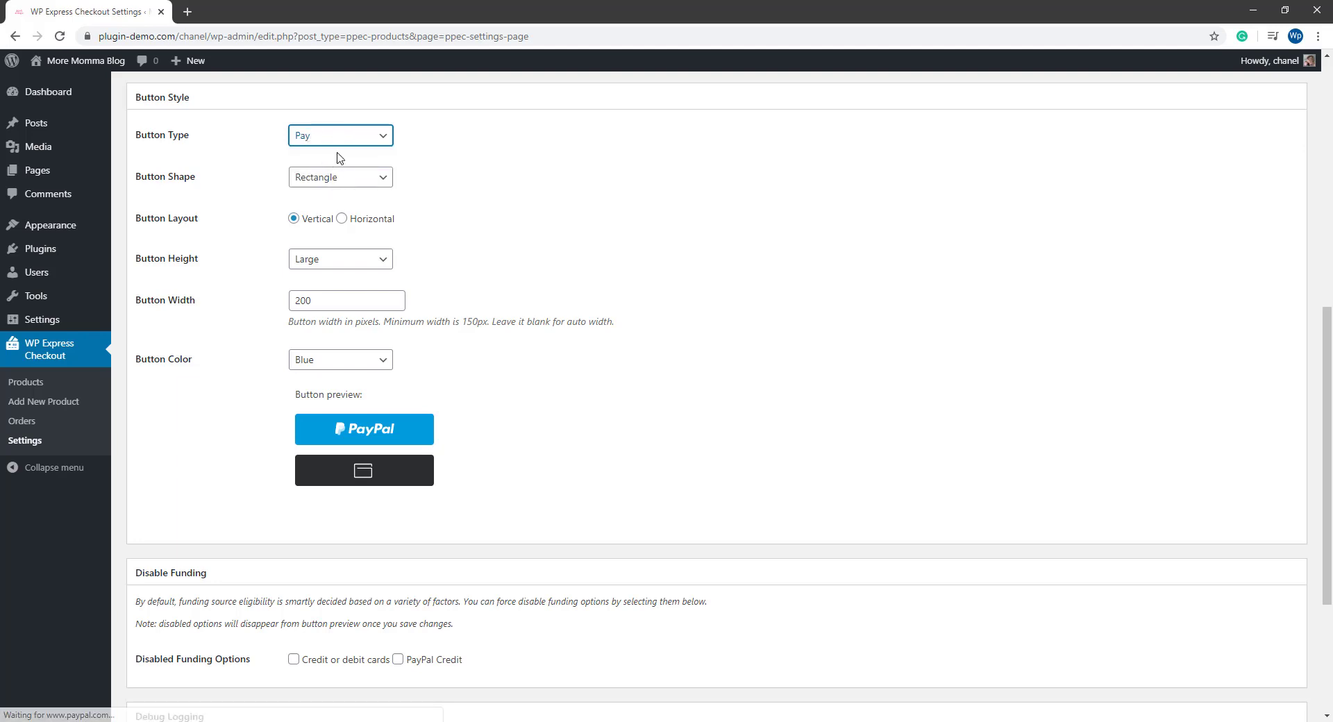
pyautogui.click(334, 177)
pyautogui.click(334, 207)
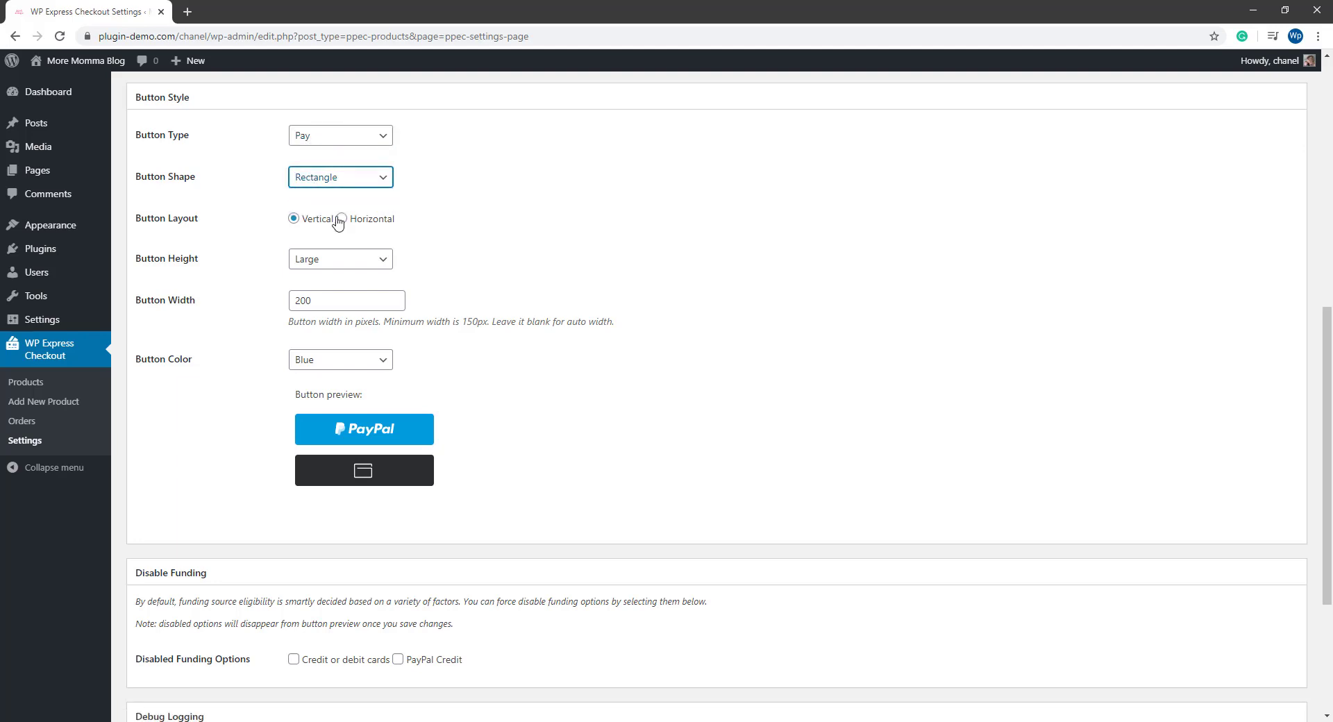
# Set the button height to Extra Large and the button color to Black, trying White first.
pyautogui.click(323, 268)
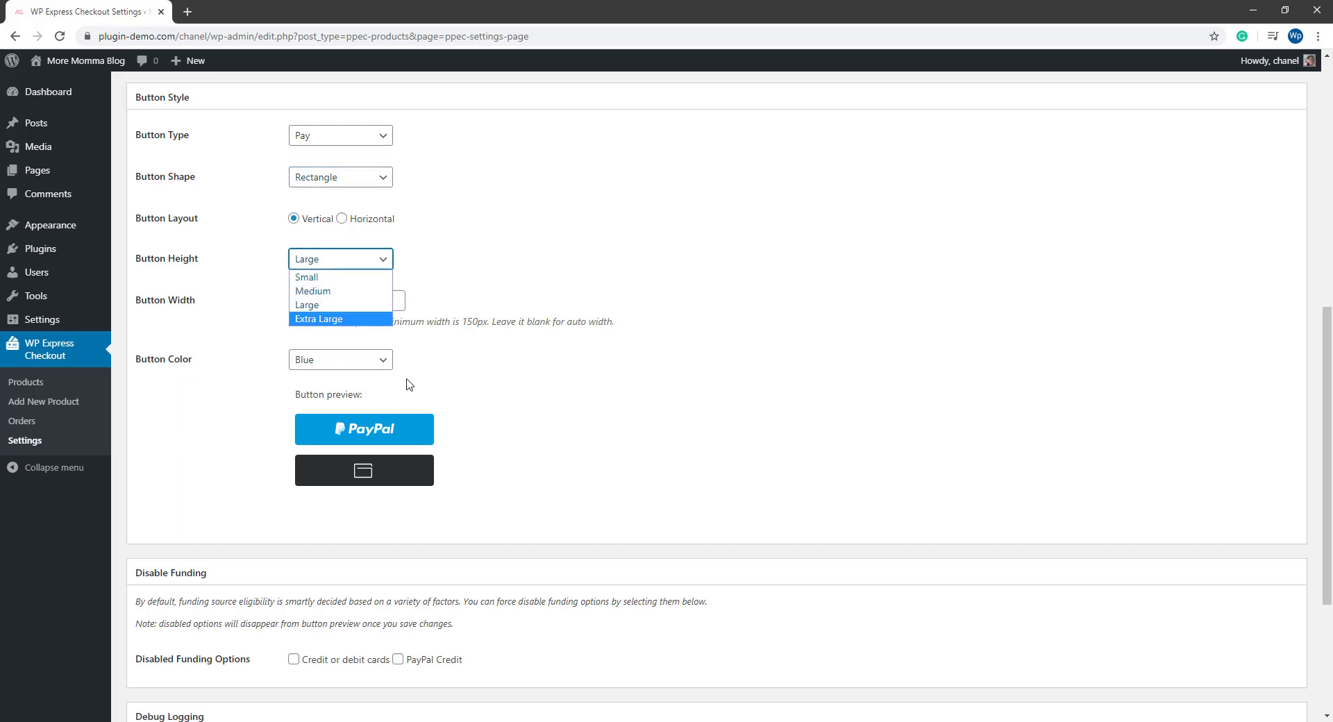
pyautogui.click(319, 318)
pyautogui.click(331, 360)
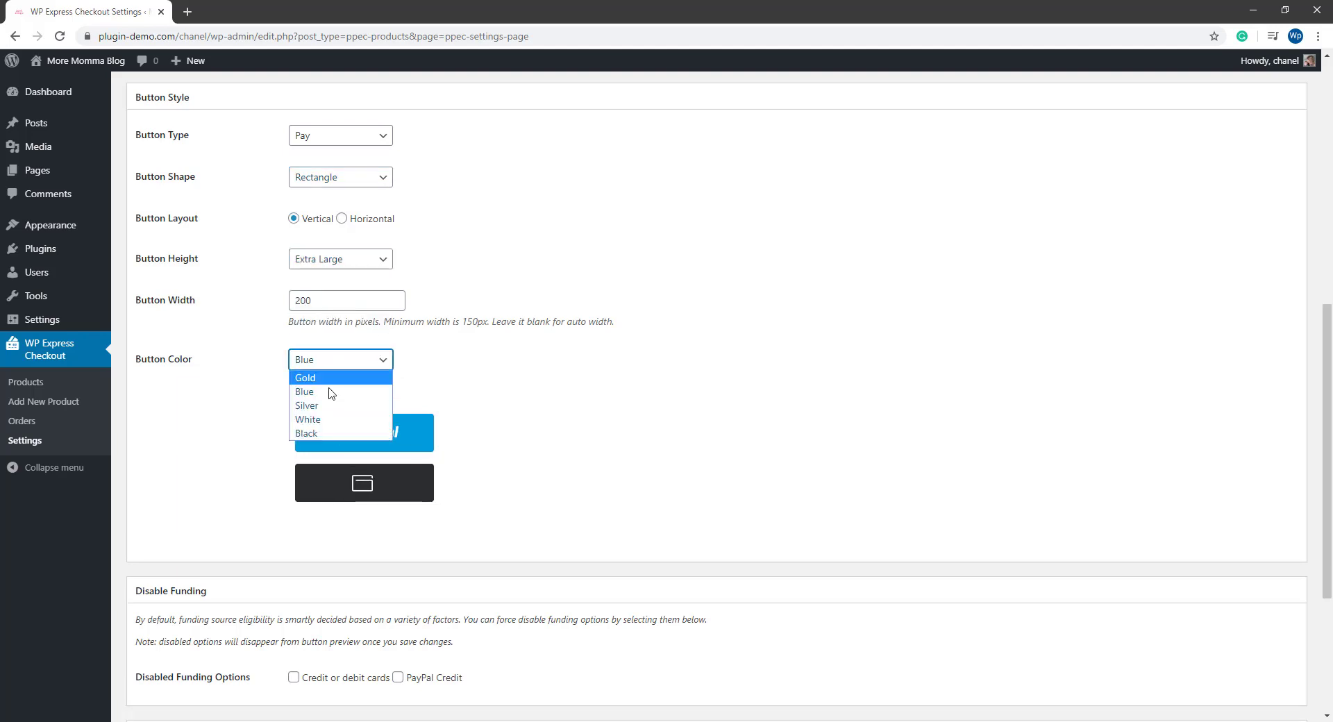
pyautogui.click(319, 419)
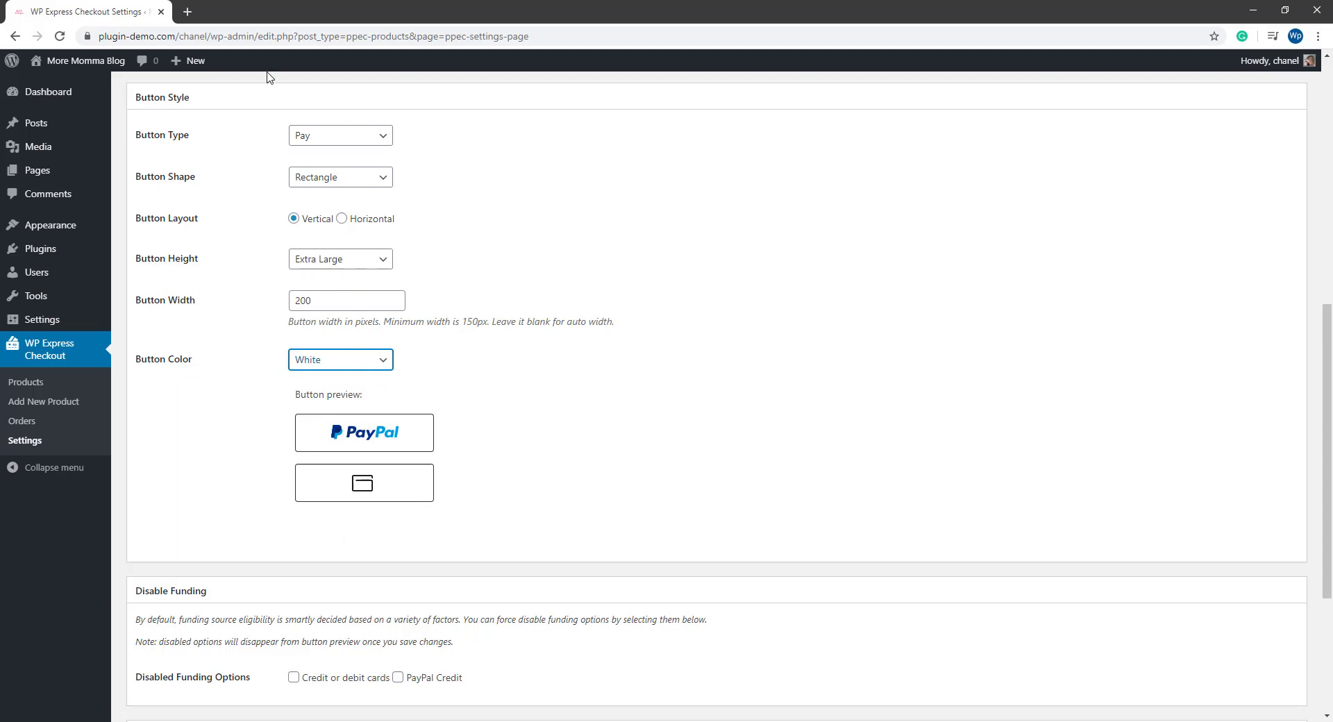
pyautogui.click(373, 373)
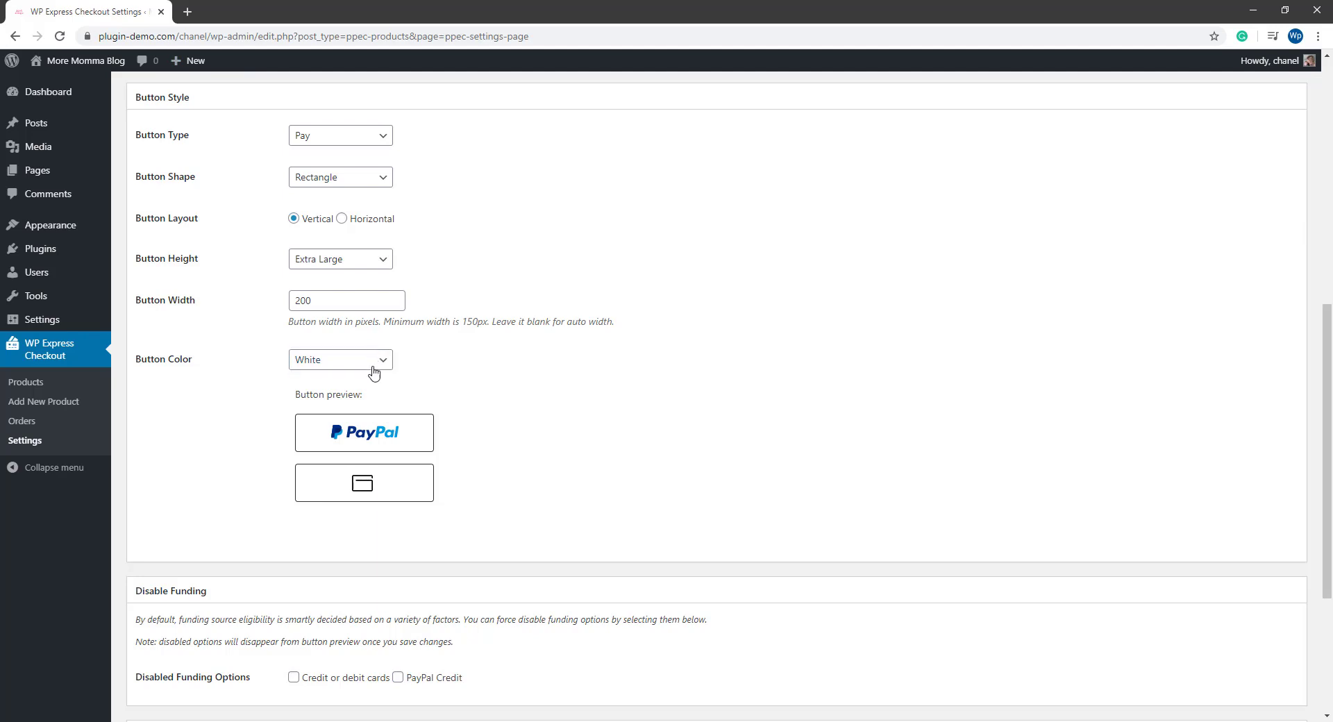
pyautogui.click(373, 373)
pyautogui.click(352, 435)
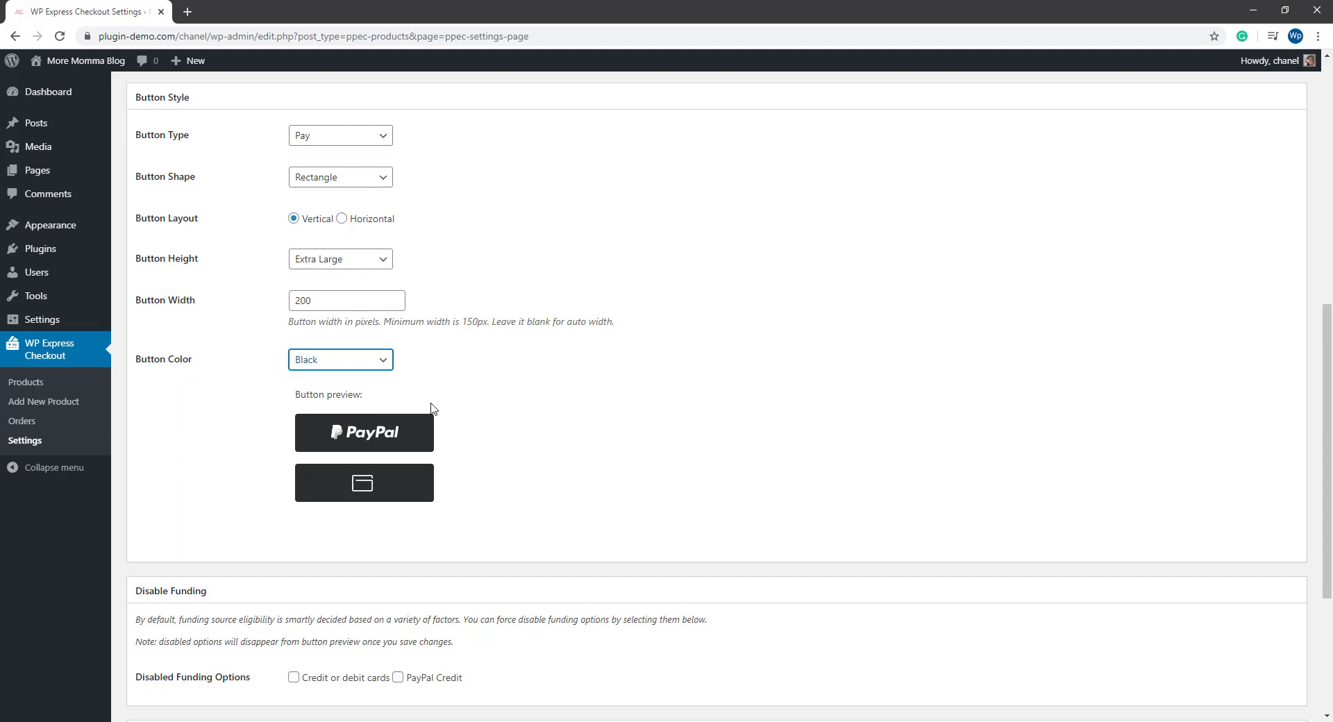
# Review the funding and debug logging options, and save the general settings.
pyautogui.scroll(-4, 508, 463)
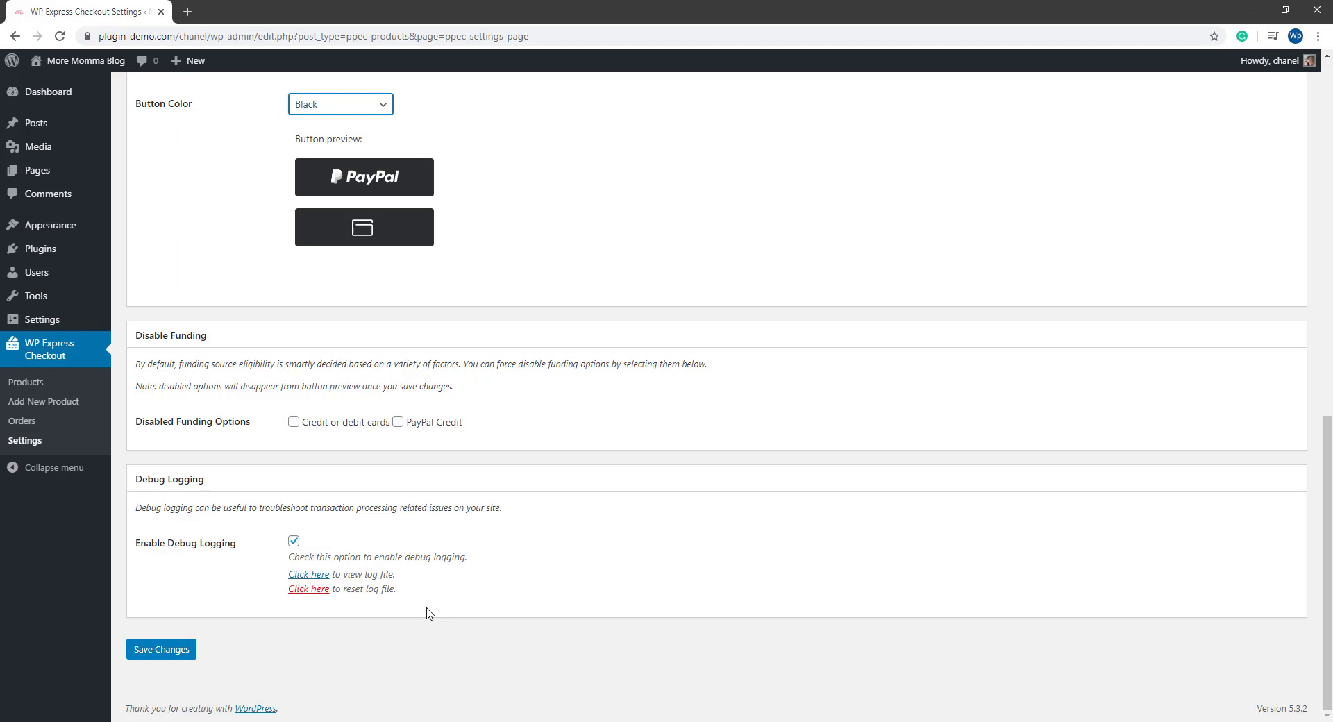
pyautogui.scroll(10, 400, 621)
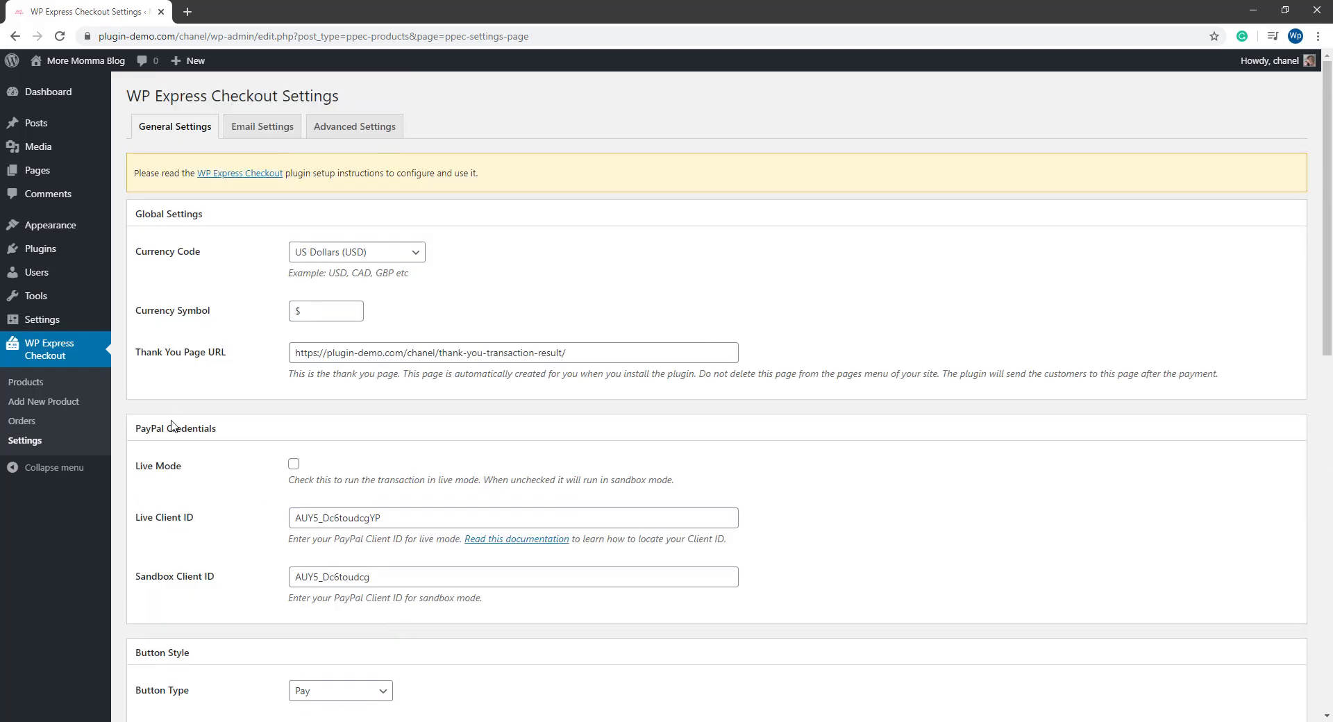
pyautogui.scroll(-8, 195, 486)
pyautogui.scroll(-4, 191, 539)
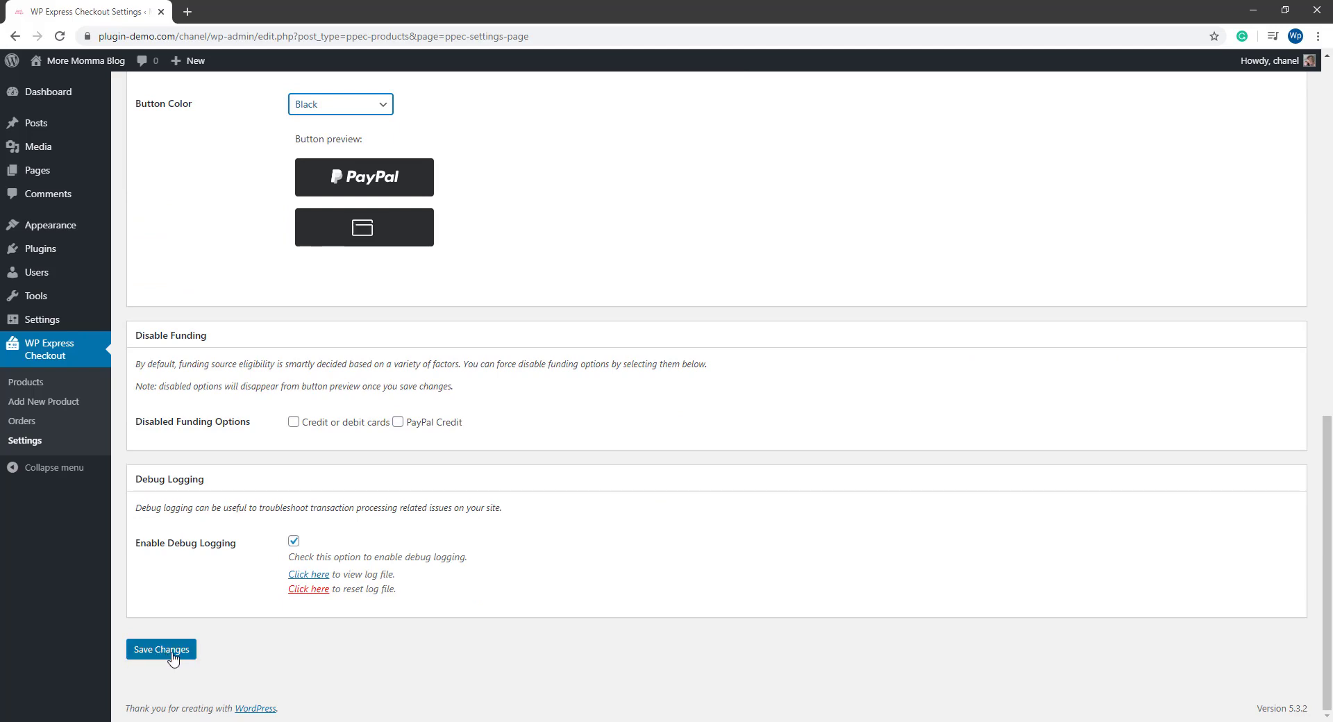
pyautogui.click(161, 649)
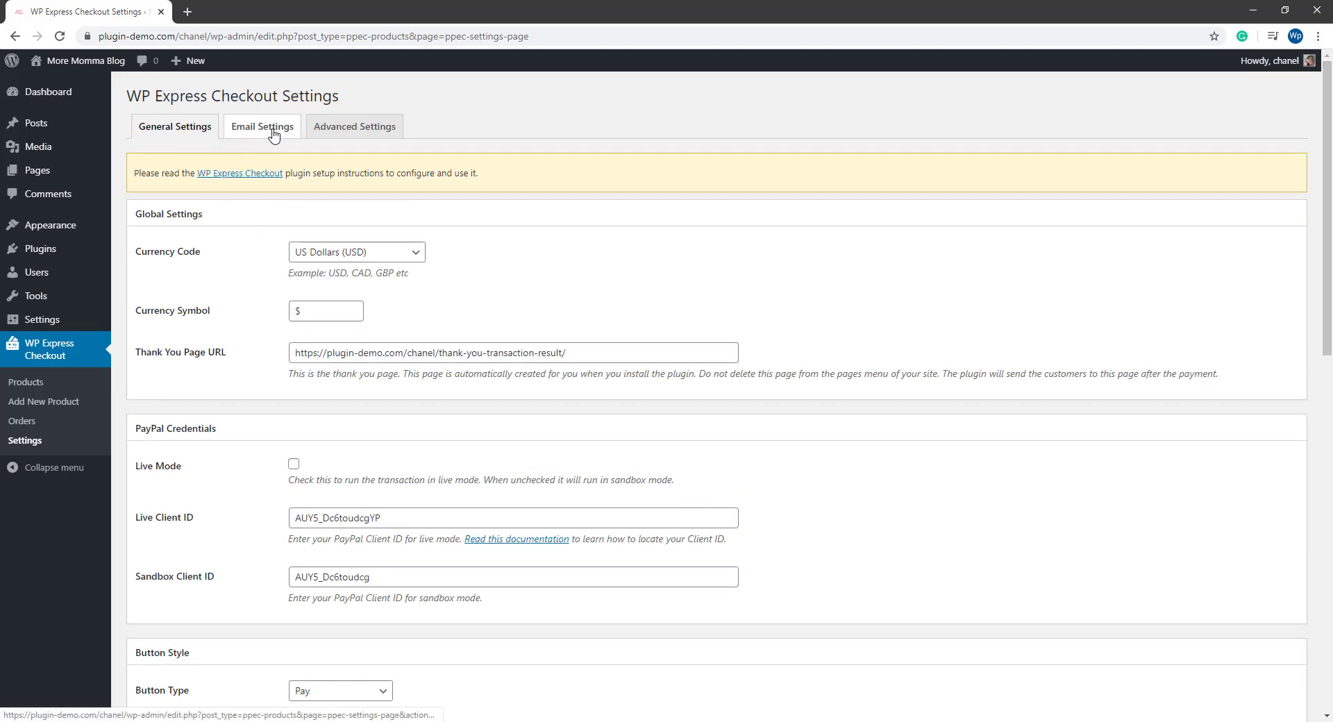
# Examine the email settings for buyer and seller purchase notifications, including the format of the sender name and address.
pyautogui.click(278, 132)
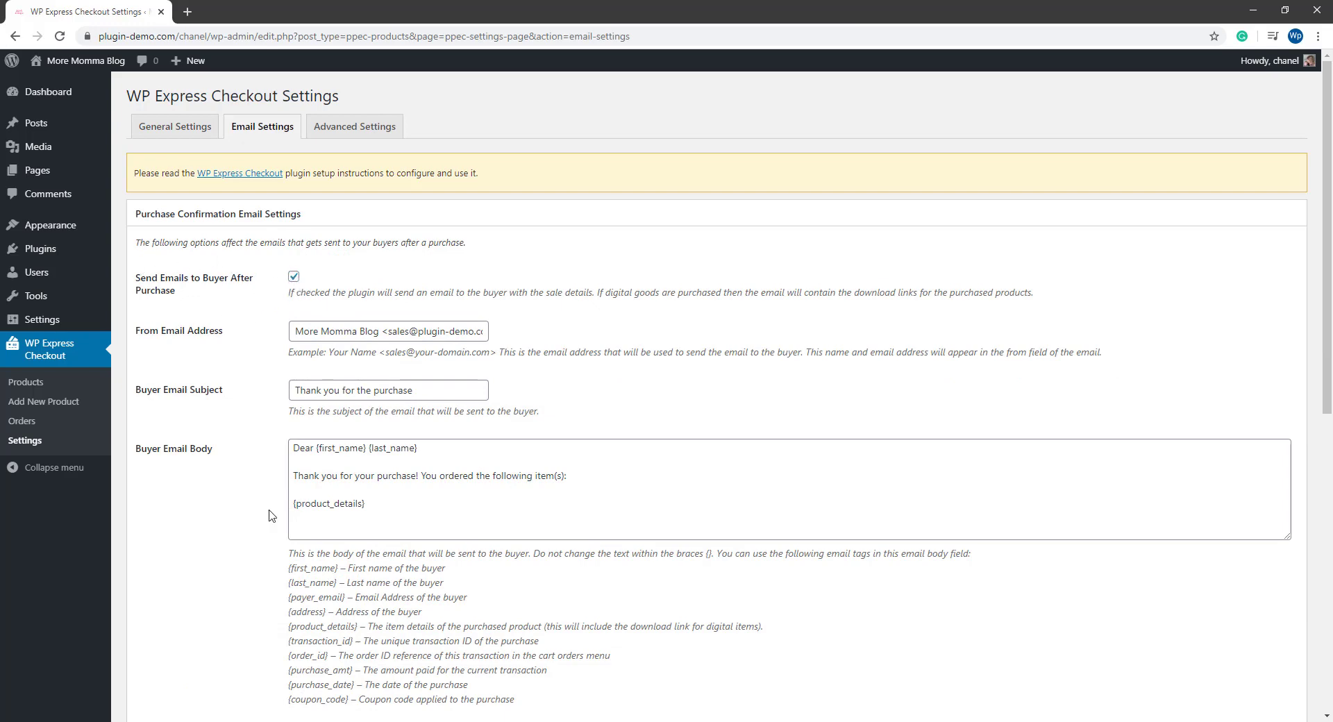
pyautogui.scroll(-6, 271, 517)
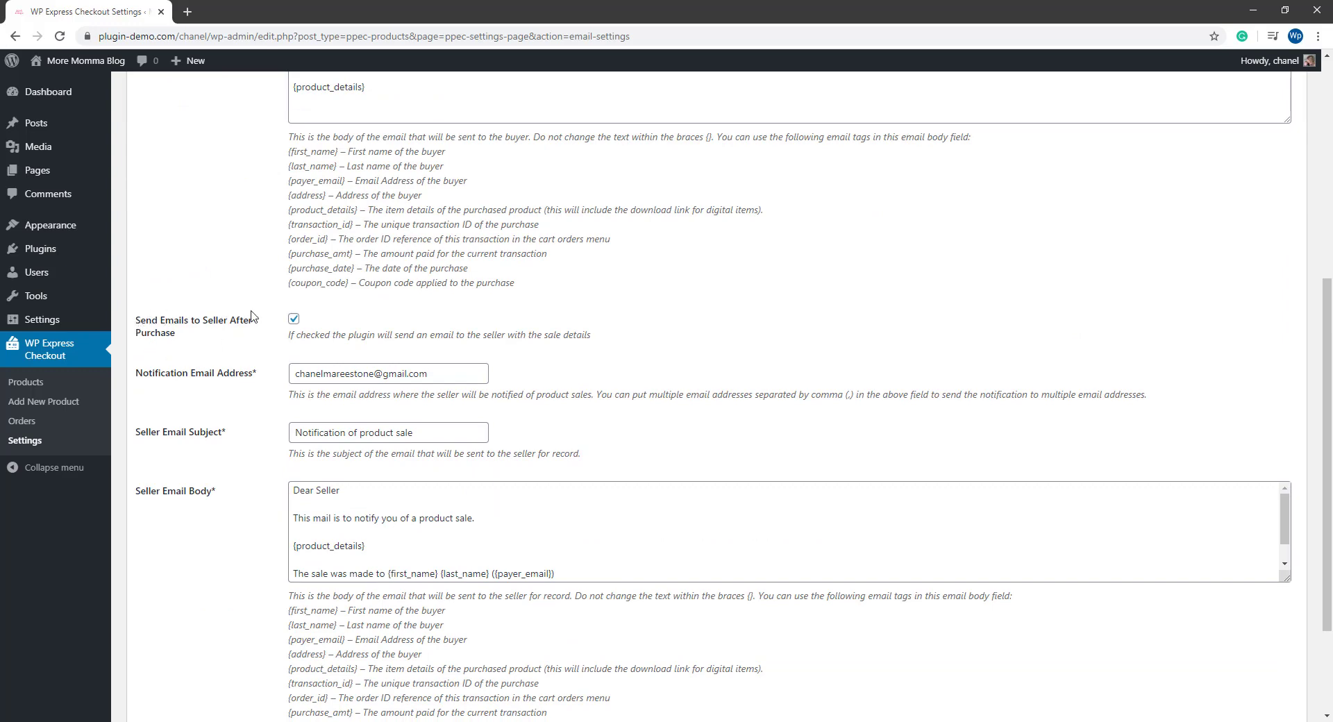
pyautogui.scroll(4, 427, 375)
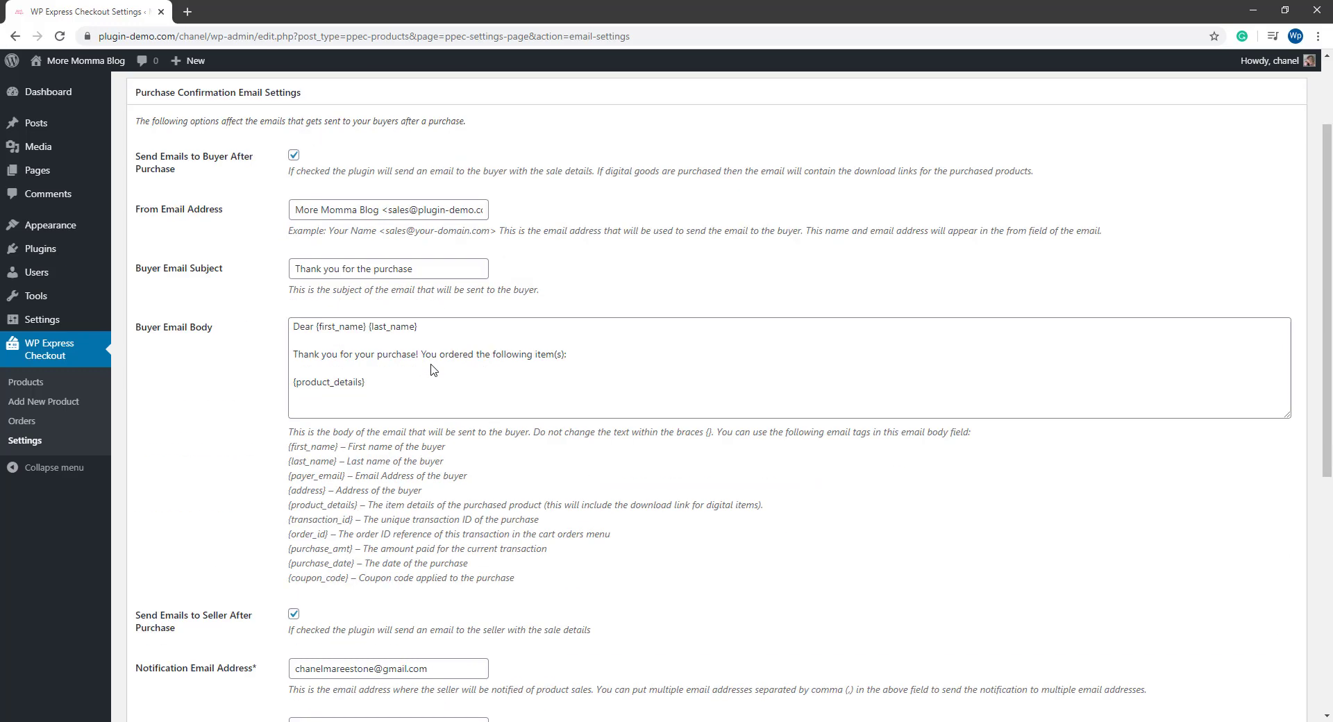
pyautogui.scroll(2, 433, 369)
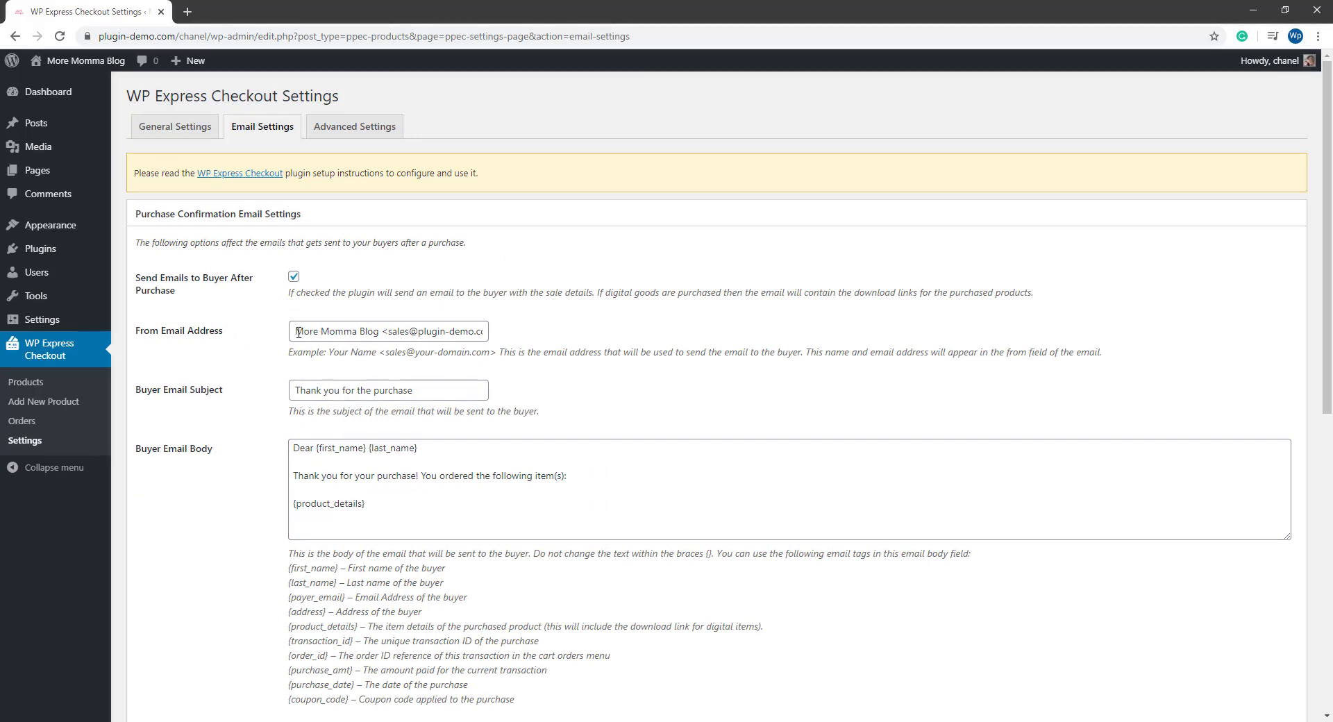
pyautogui.moveTo(295, 332); pyautogui.dragTo(501, 333)
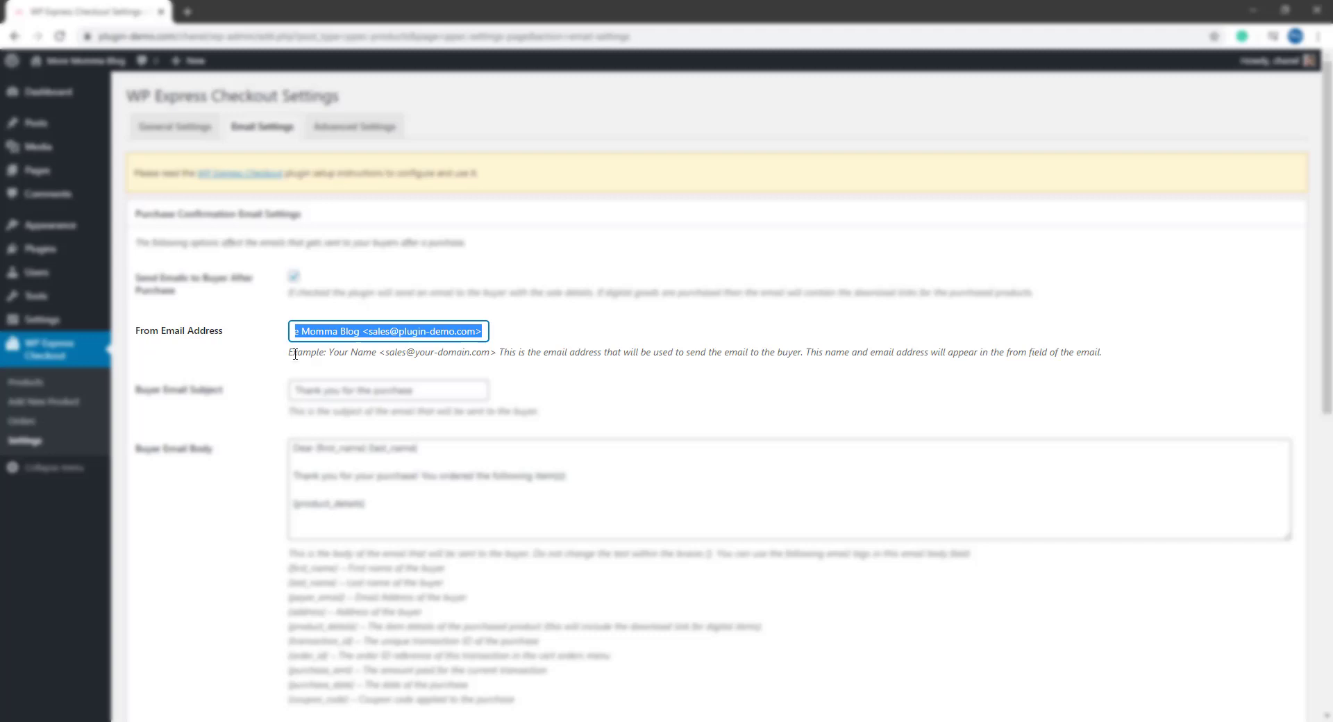
pyautogui.click(341, 331)
pyautogui.moveTo(363, 332); pyautogui.dragTo(286, 334)
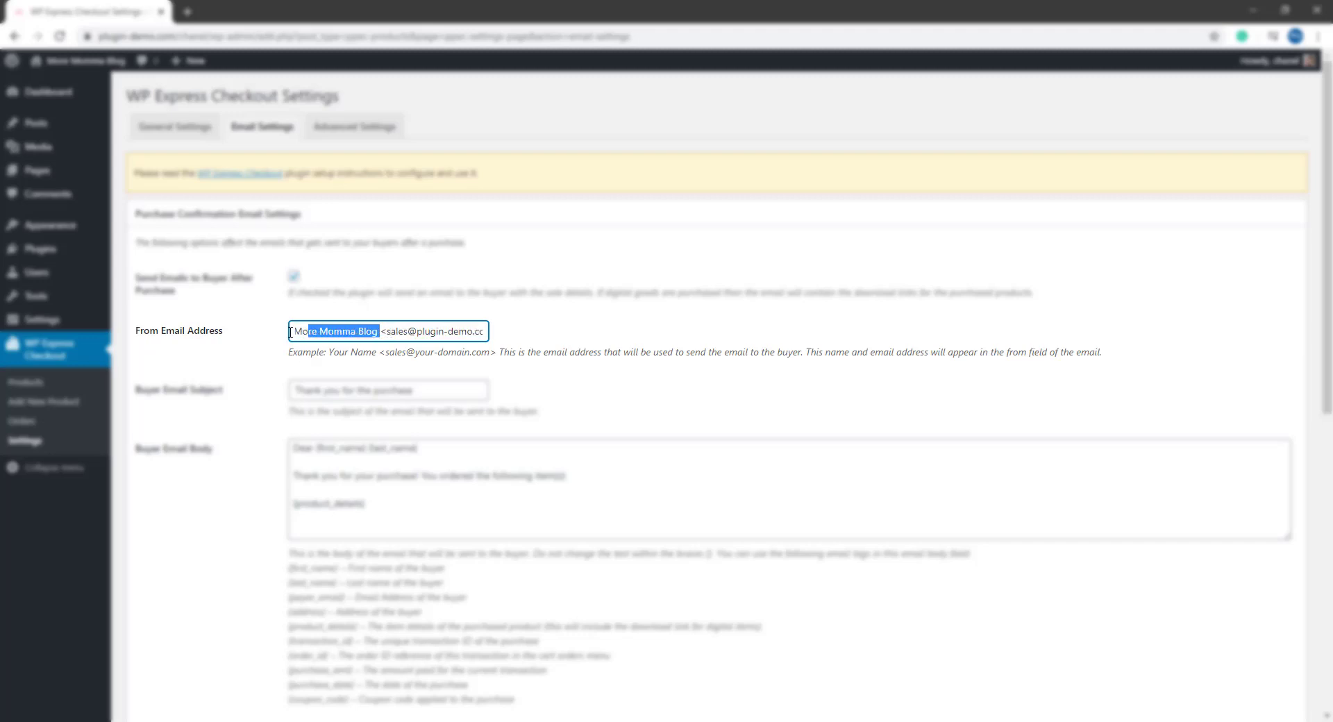
pyautogui.click(397, 355)
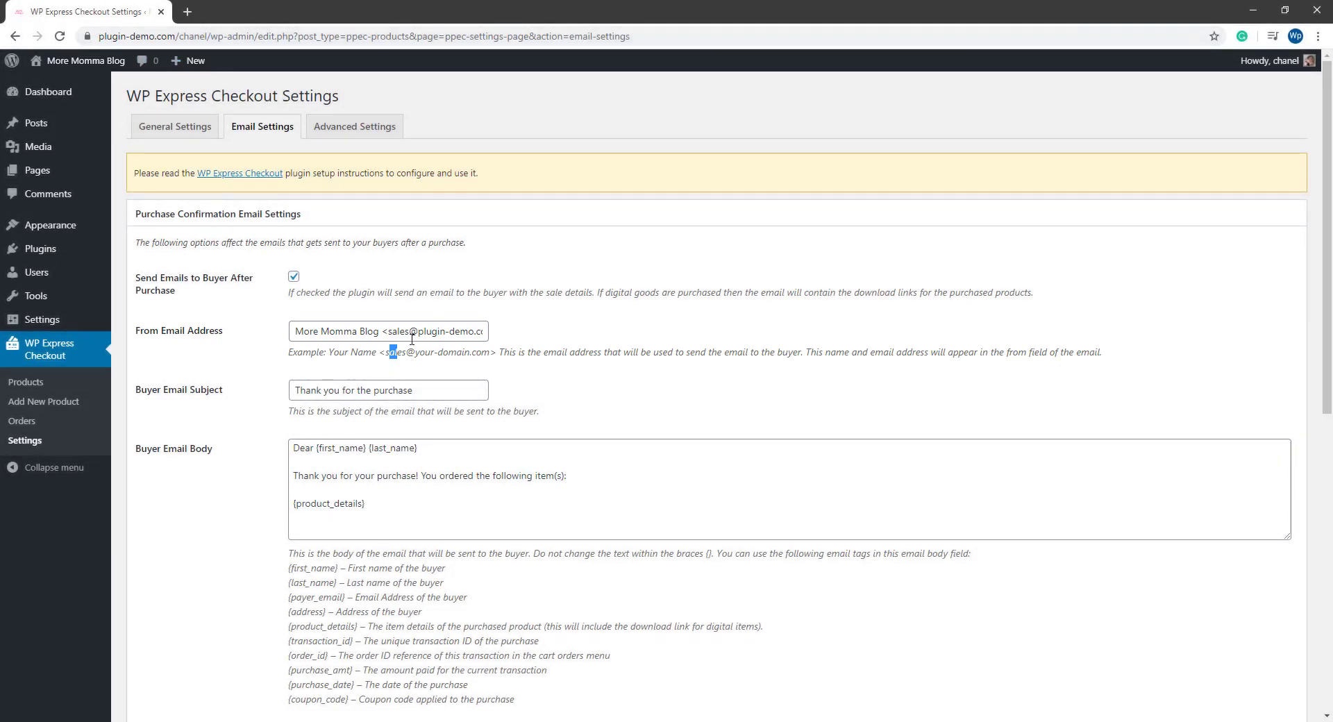
pyautogui.moveTo(404, 331); pyautogui.dragTo(491, 336)
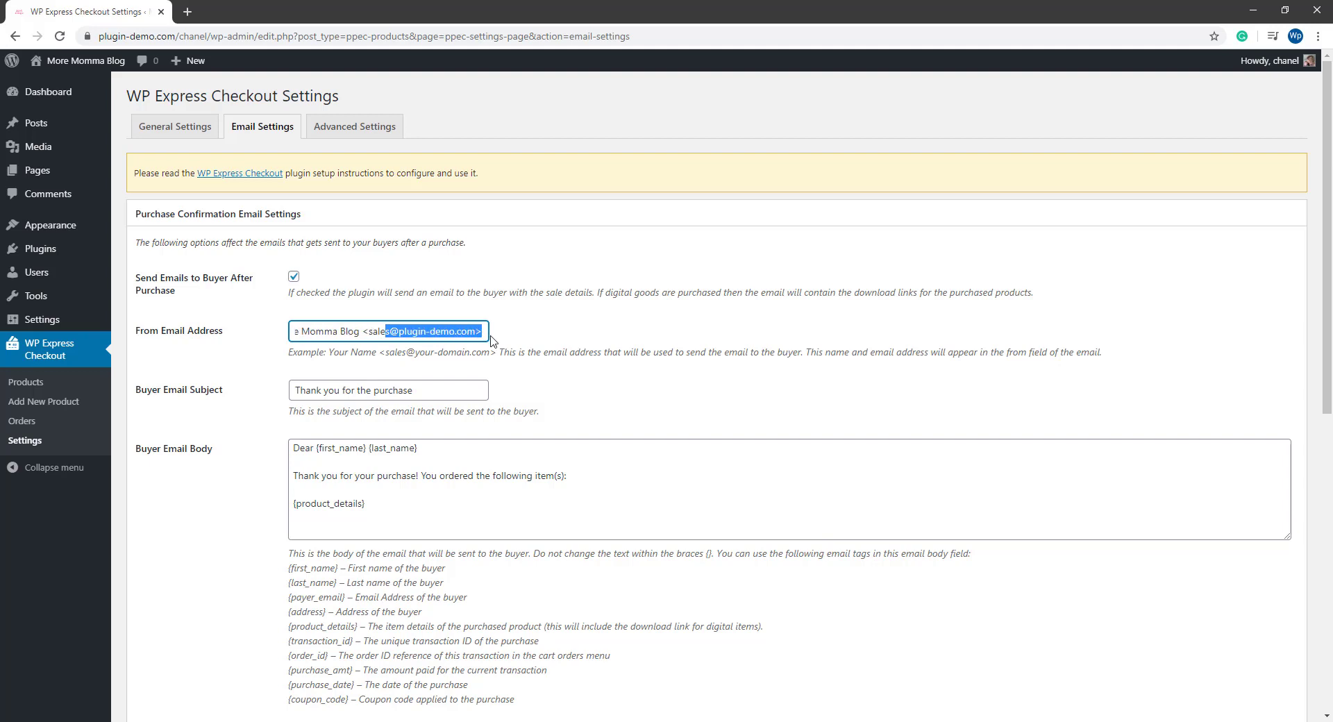
pyautogui.click(497, 343)
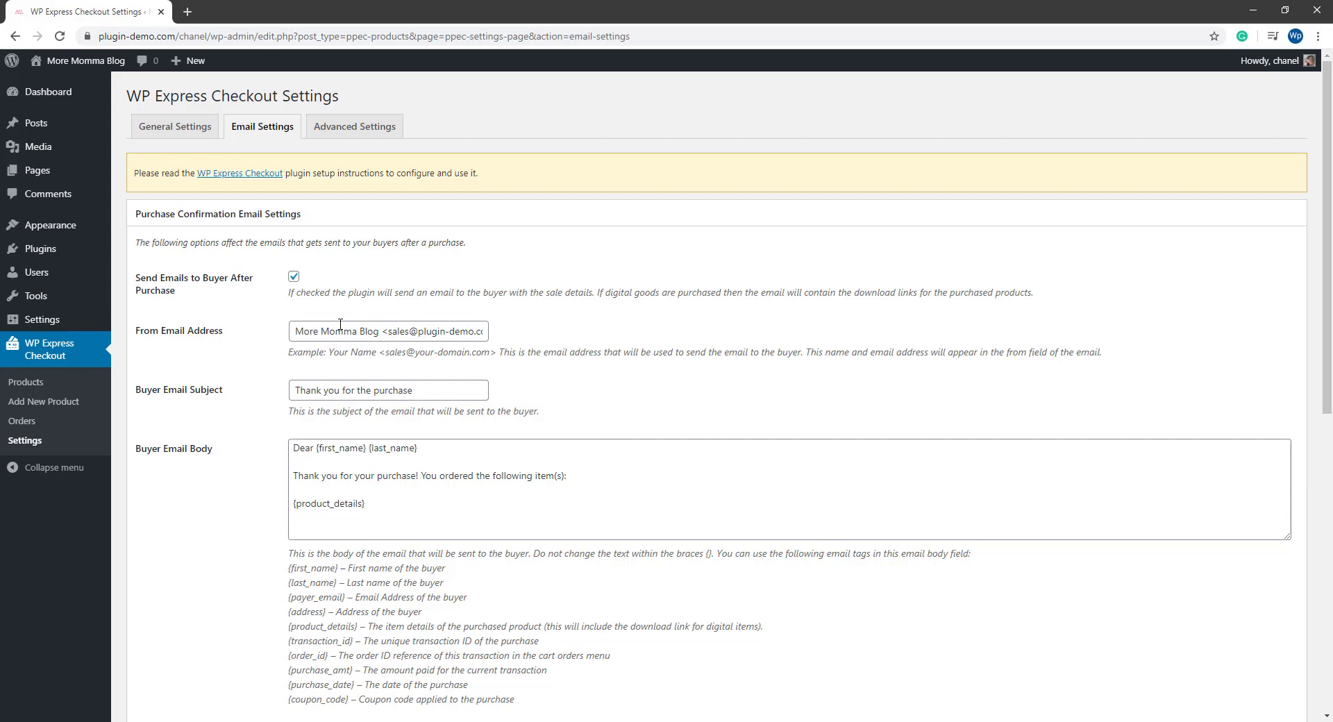
pyautogui.scroll(-8, 563, 447)
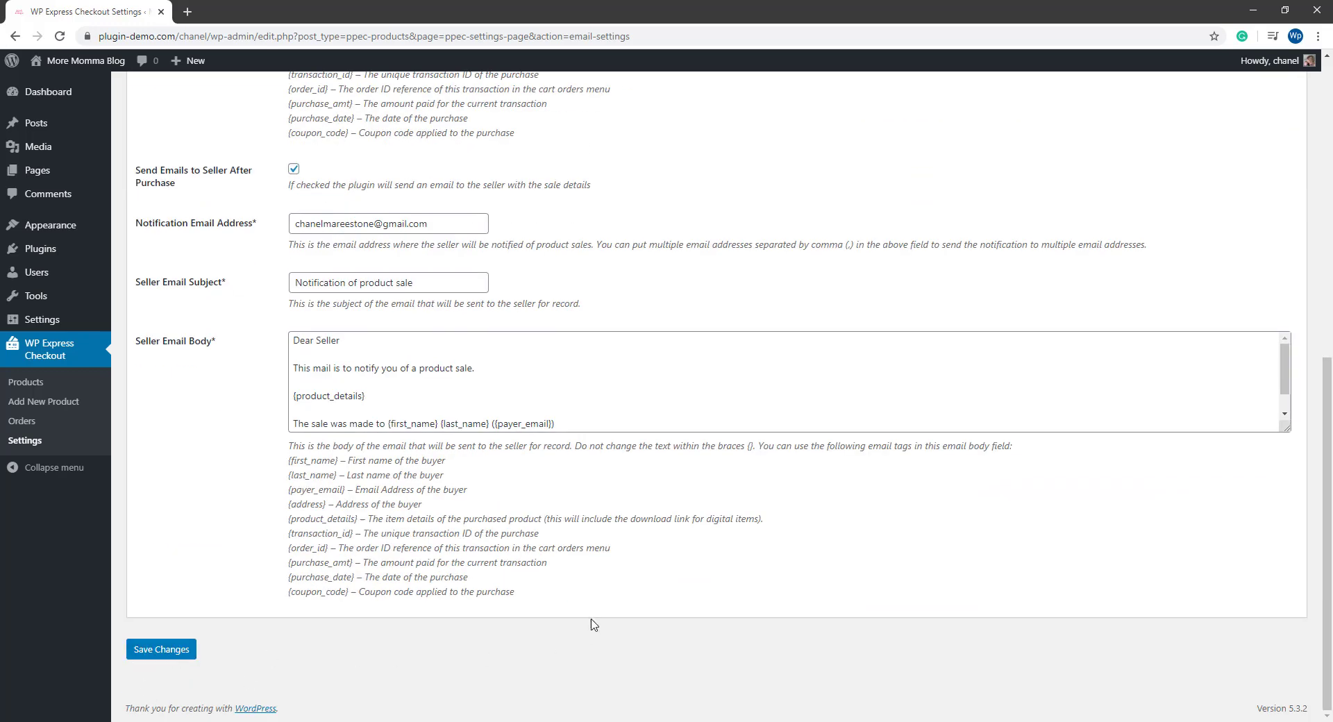
pyautogui.scroll(8, 594, 623)
# Open the advanced settings and view the currency position options for displayed prices.
pyautogui.click(374, 129)
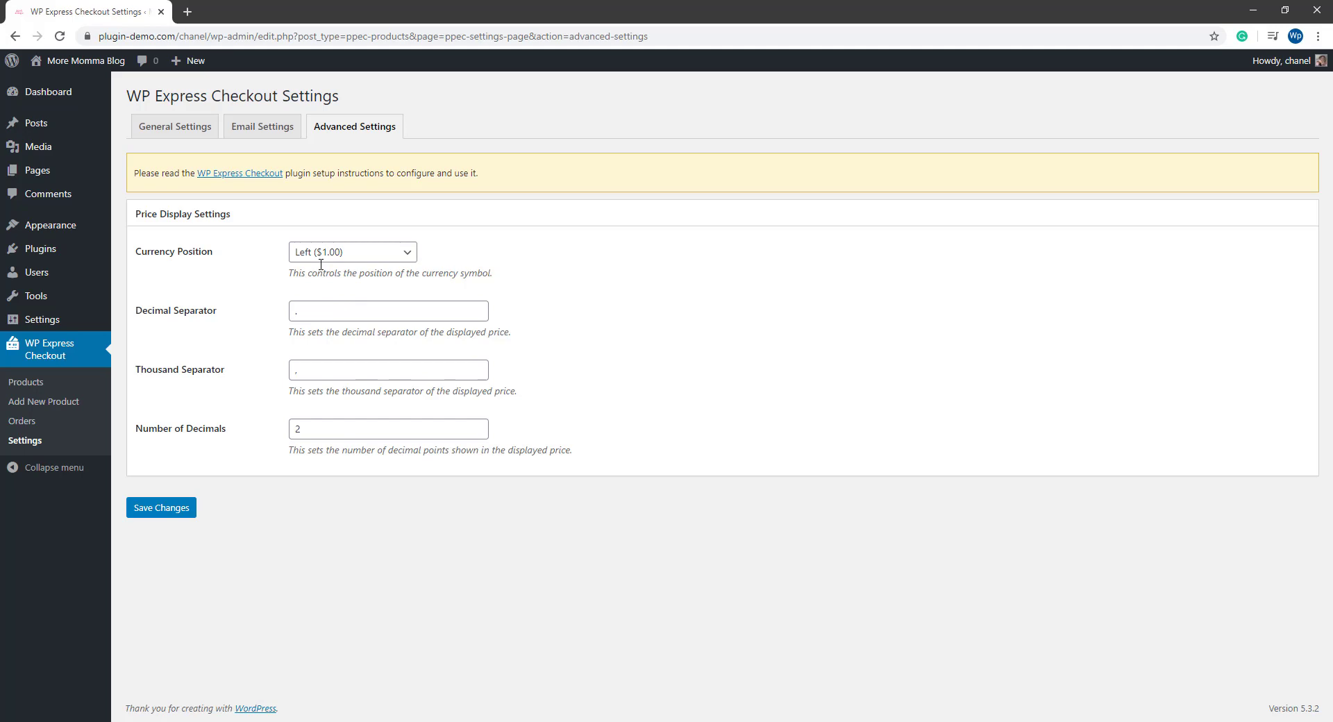
pyautogui.click(300, 253)
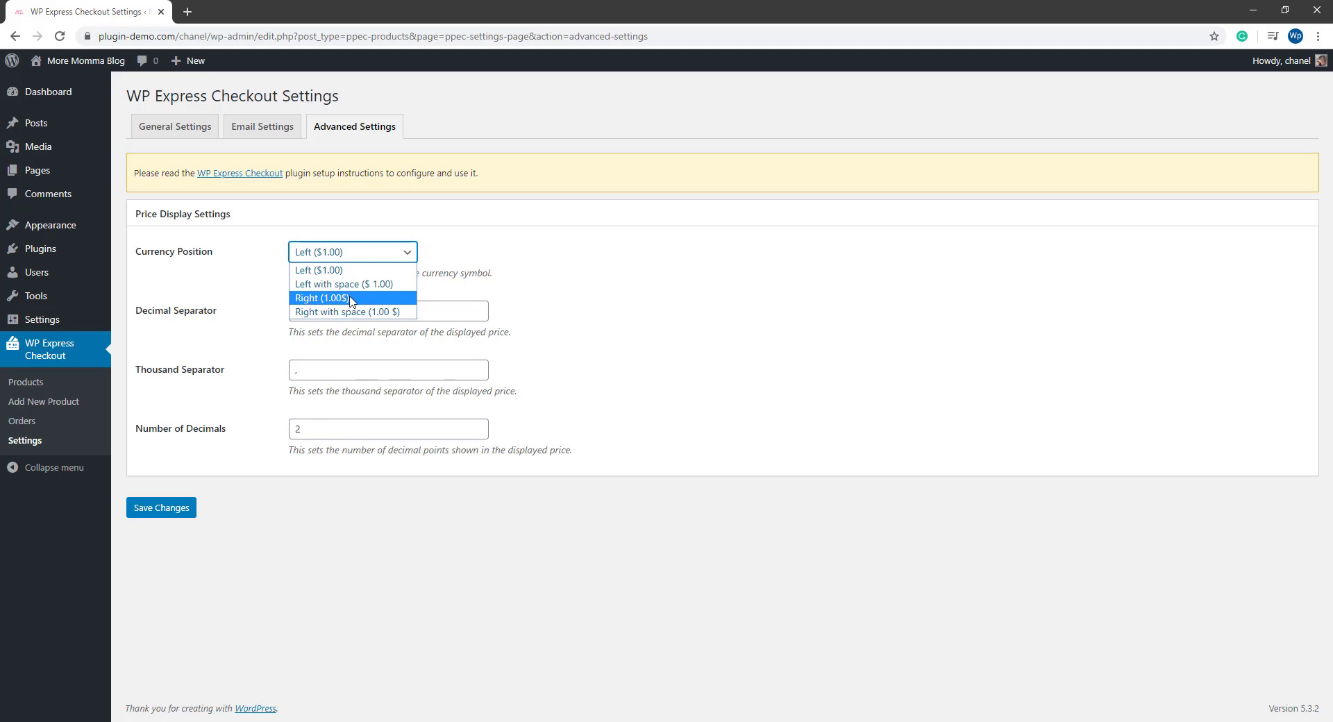
pyautogui.click(402, 252)
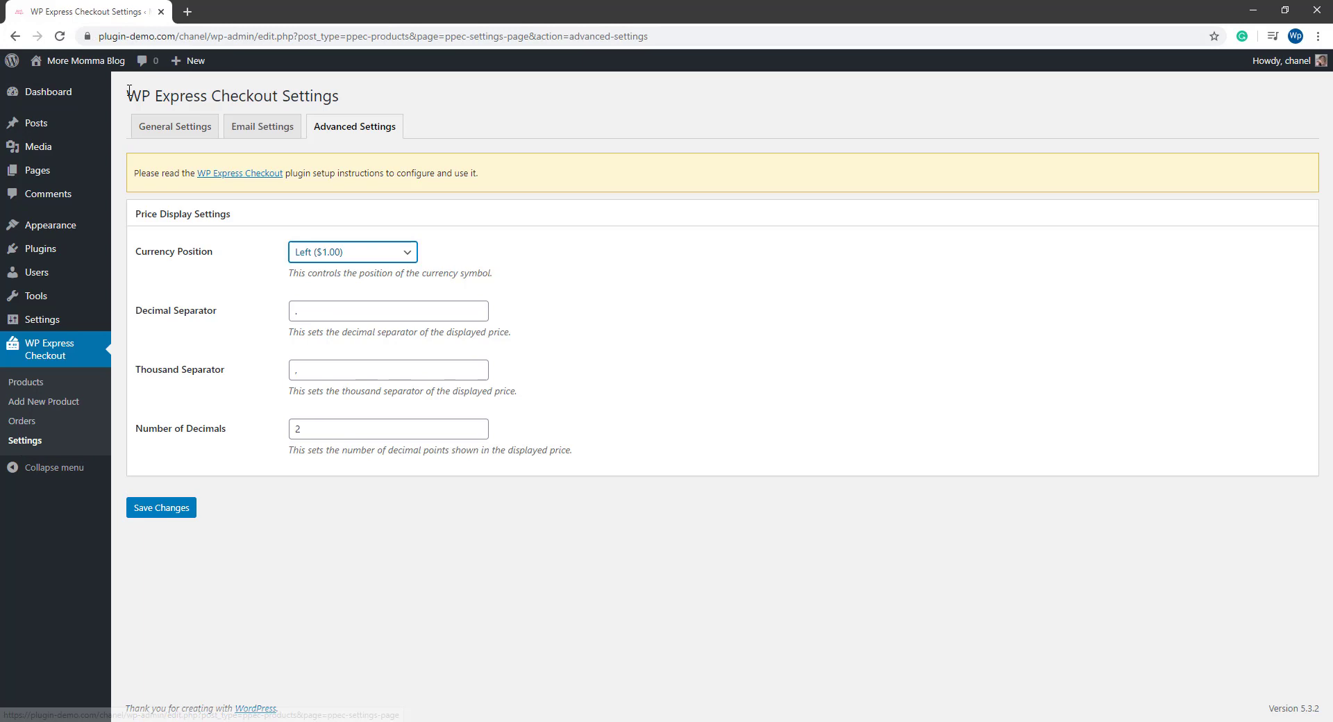
pyautogui.moveTo(127, 96); pyautogui.dragTo(284, 96)
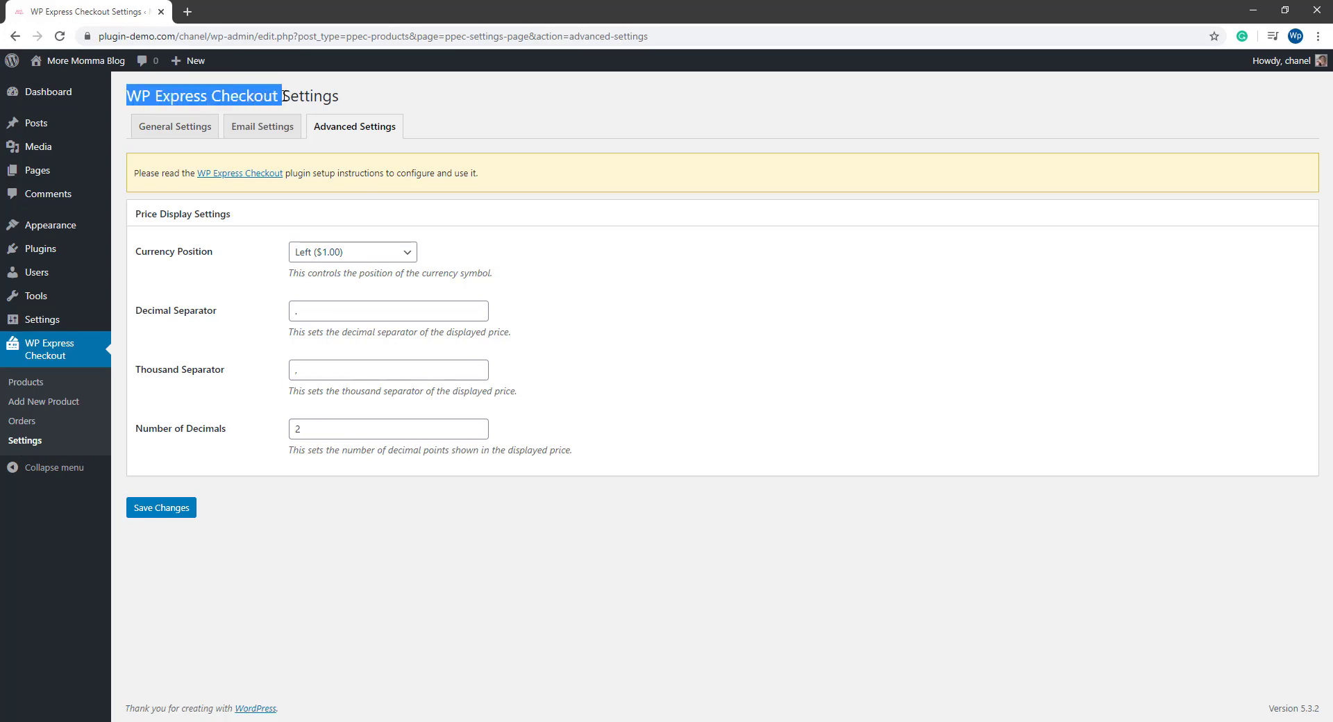
# Add a new product titled "Wallpaper Image" with the description "Beautiful wallpaper image for computers.".
pyautogui.click(75, 407)
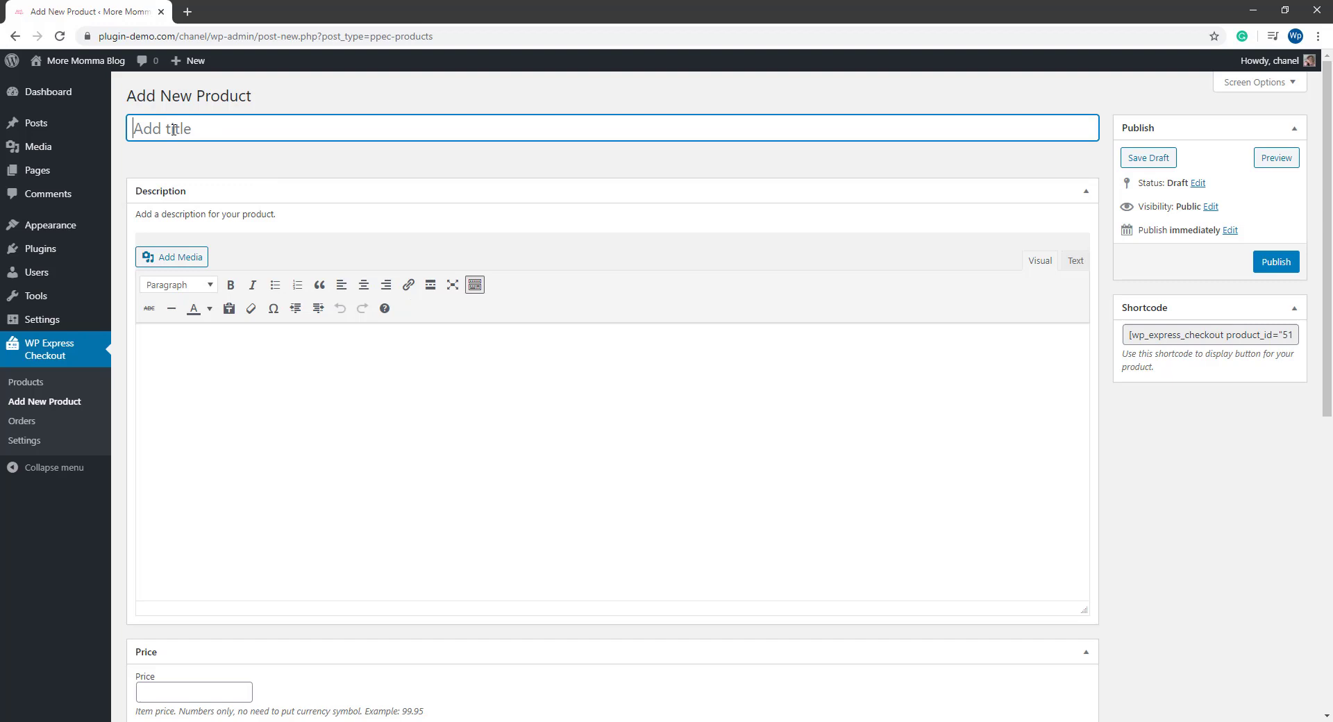
pyautogui.write('Wallpaper Image')
pyautogui.click(208, 407)
pyautogui.write('Beautiful wallpaper image for computers.')
# Set the product's price to 3.95 and allow customers to specify the quantity.
pyautogui.scroll(-1, 735, 394)
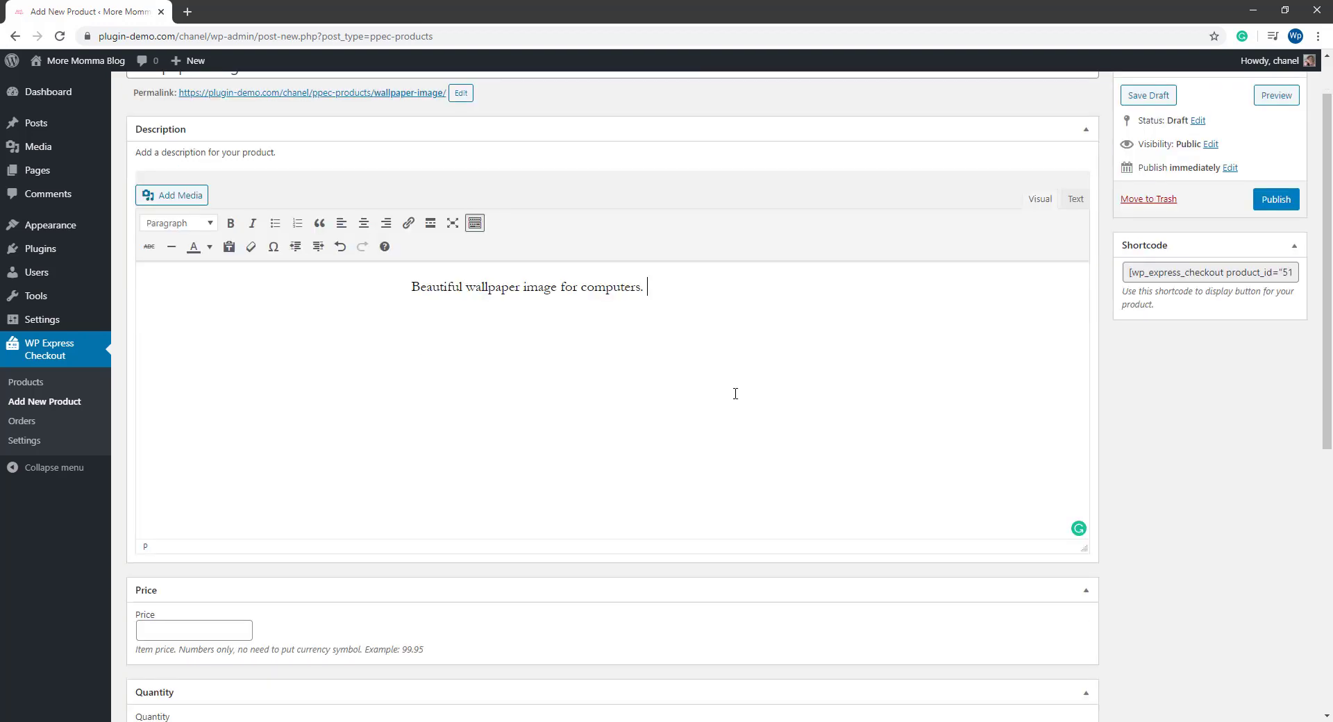
pyautogui.scroll(-2, 736, 393)
pyautogui.click(196, 485)
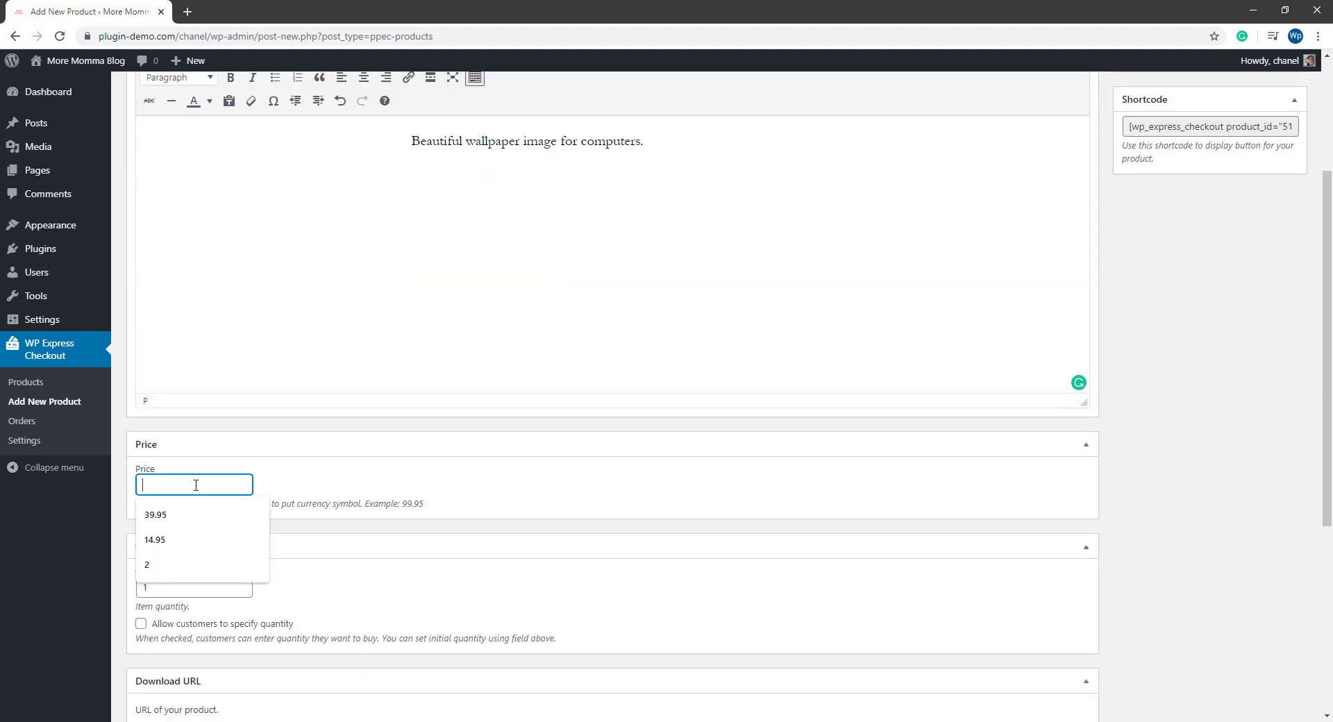
pyautogui.write('3.95')
pyautogui.moveTo(275, 504); pyautogui.dragTo(365, 506)
pyautogui.click(171, 485)
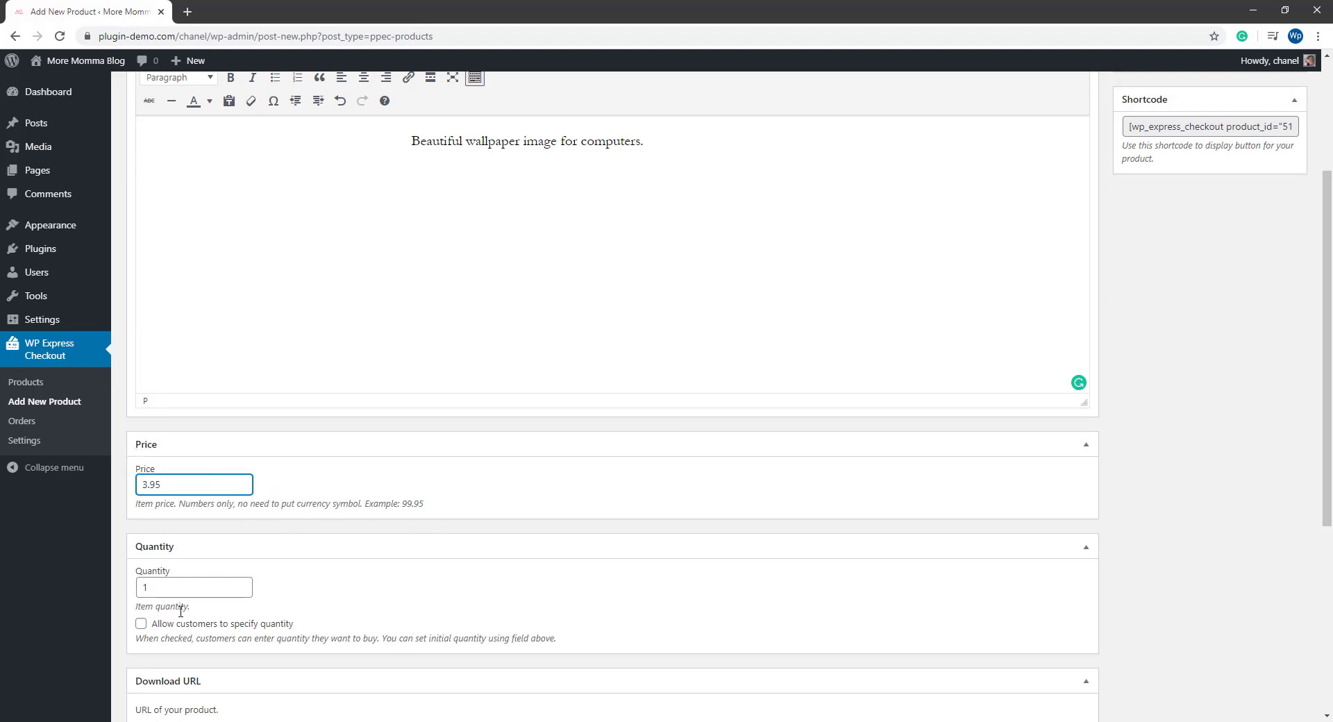
pyautogui.scroll(-2, 158, 436)
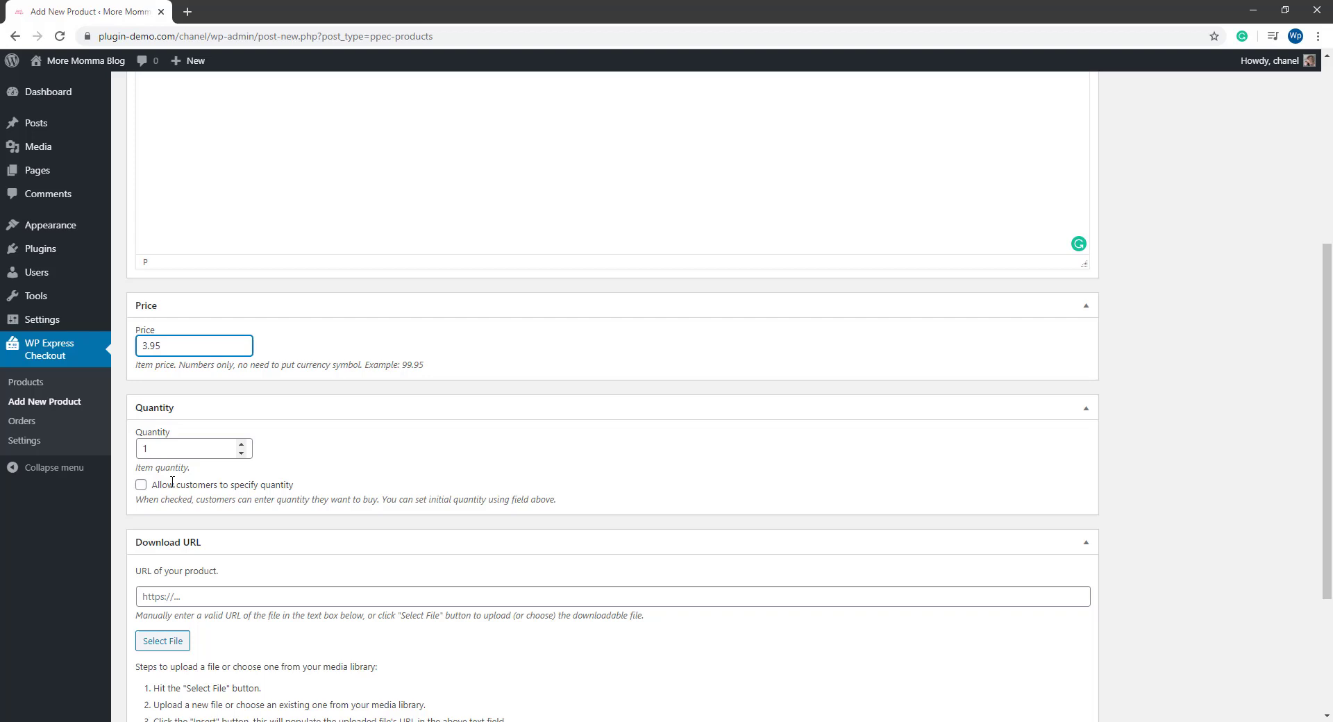
pyautogui.click(140, 486)
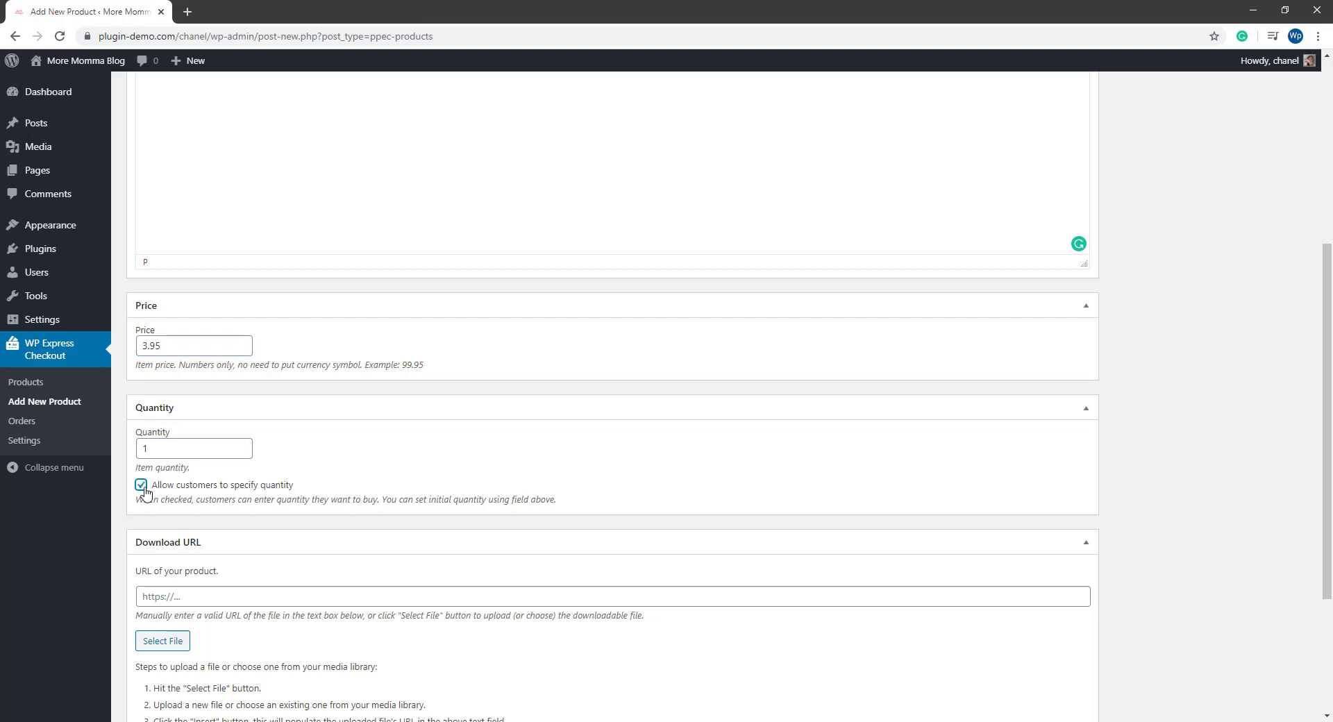
# Insert the seascape image Seascape-Photography-A-Complete-Guide.jpg from the media library as the product's download file.
pyautogui.scroll(-3, 310, 490)
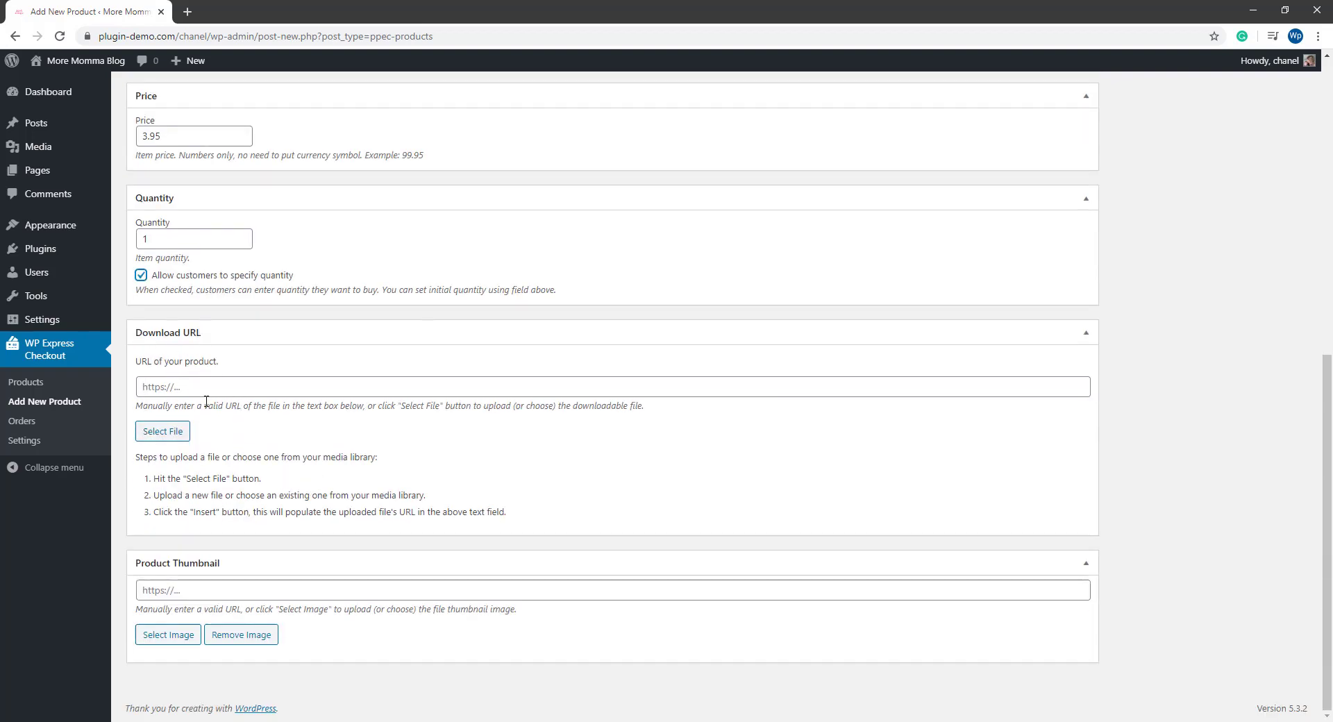
pyautogui.click(170, 433)
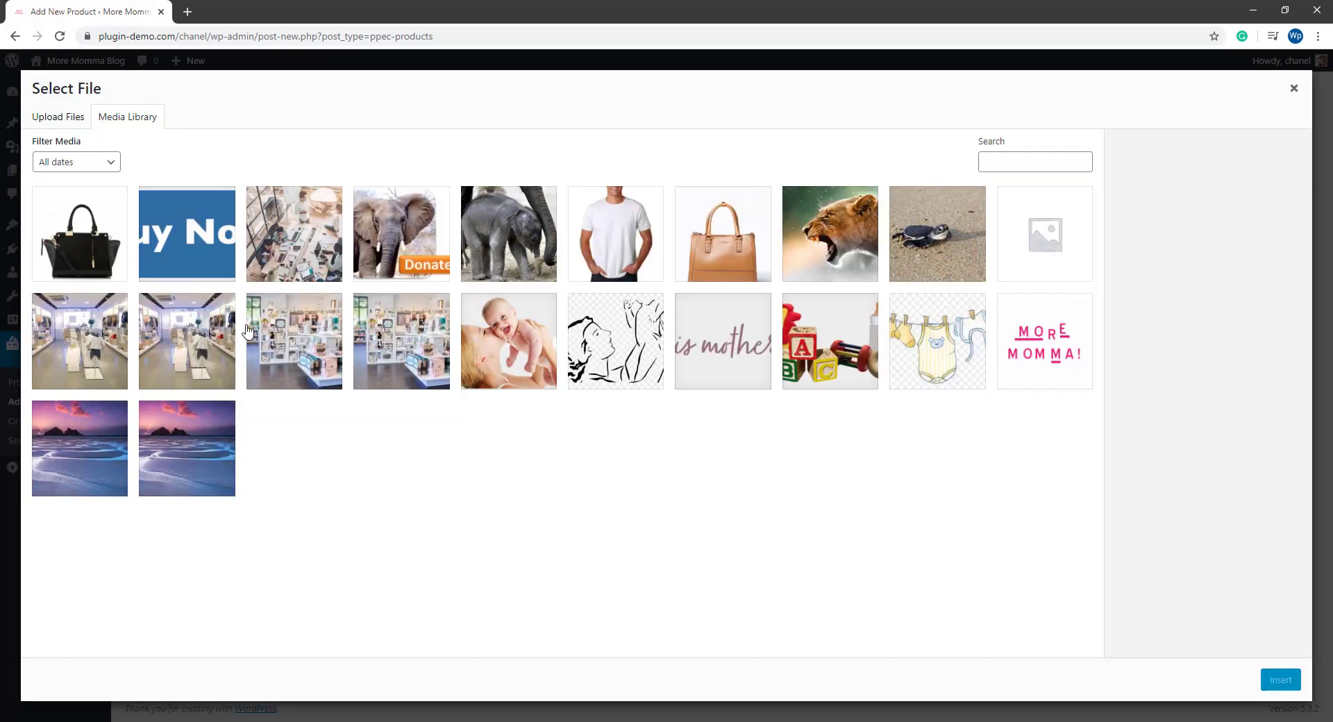
pyautogui.click(172, 447)
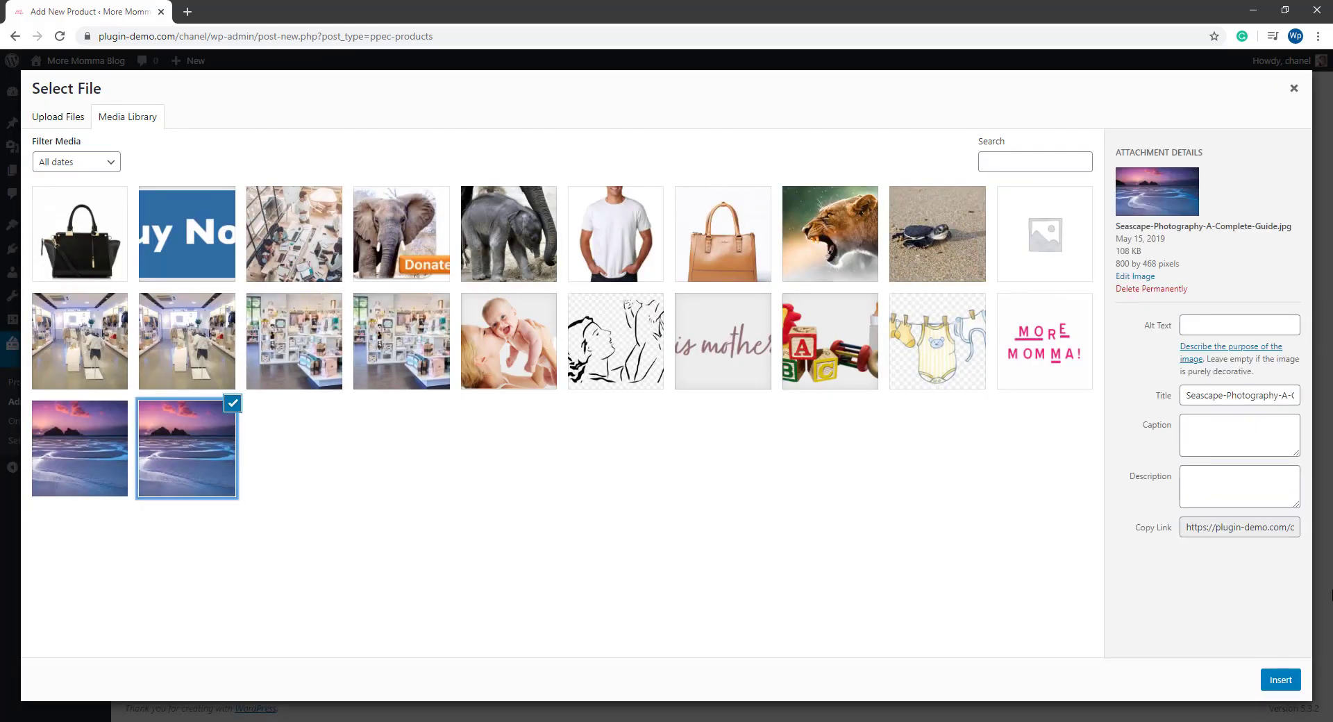
pyautogui.click(1281, 680)
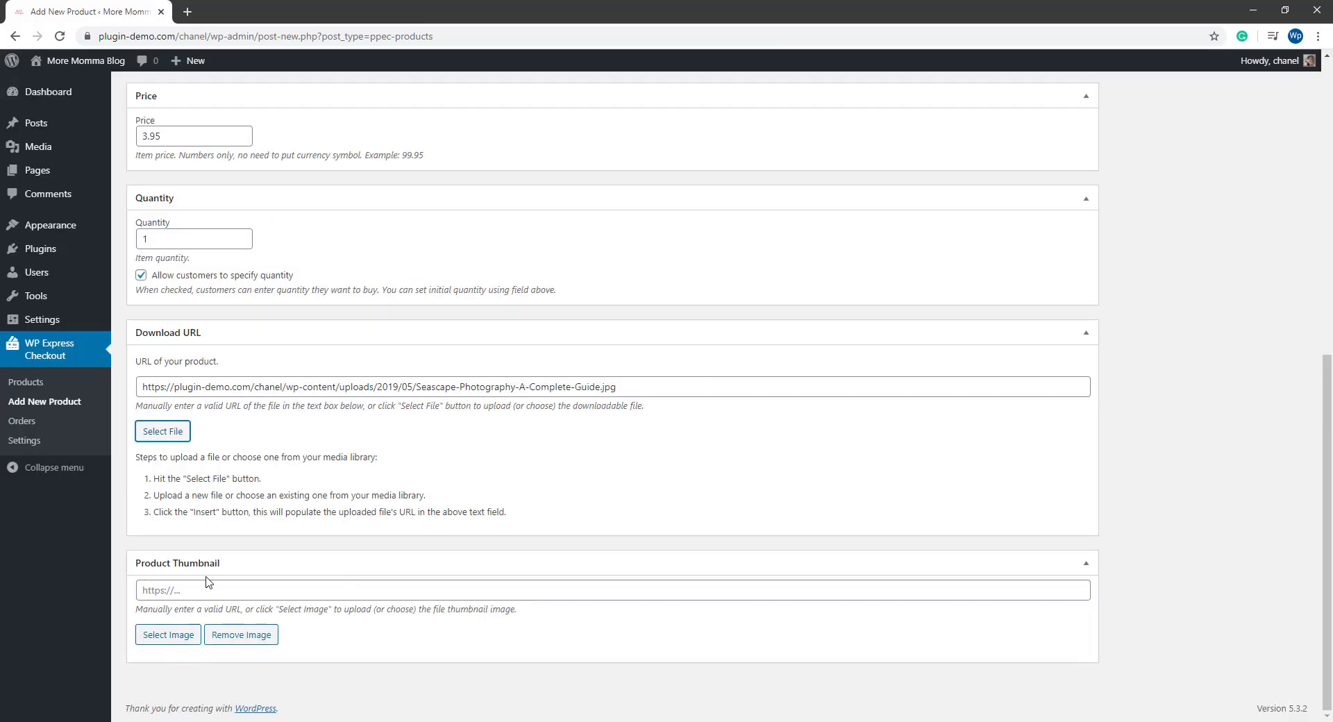
# Set Seascape-Photography-A-Complete-Guide.jpg from the media library as the product thumbnail.
pyautogui.click(153, 634)
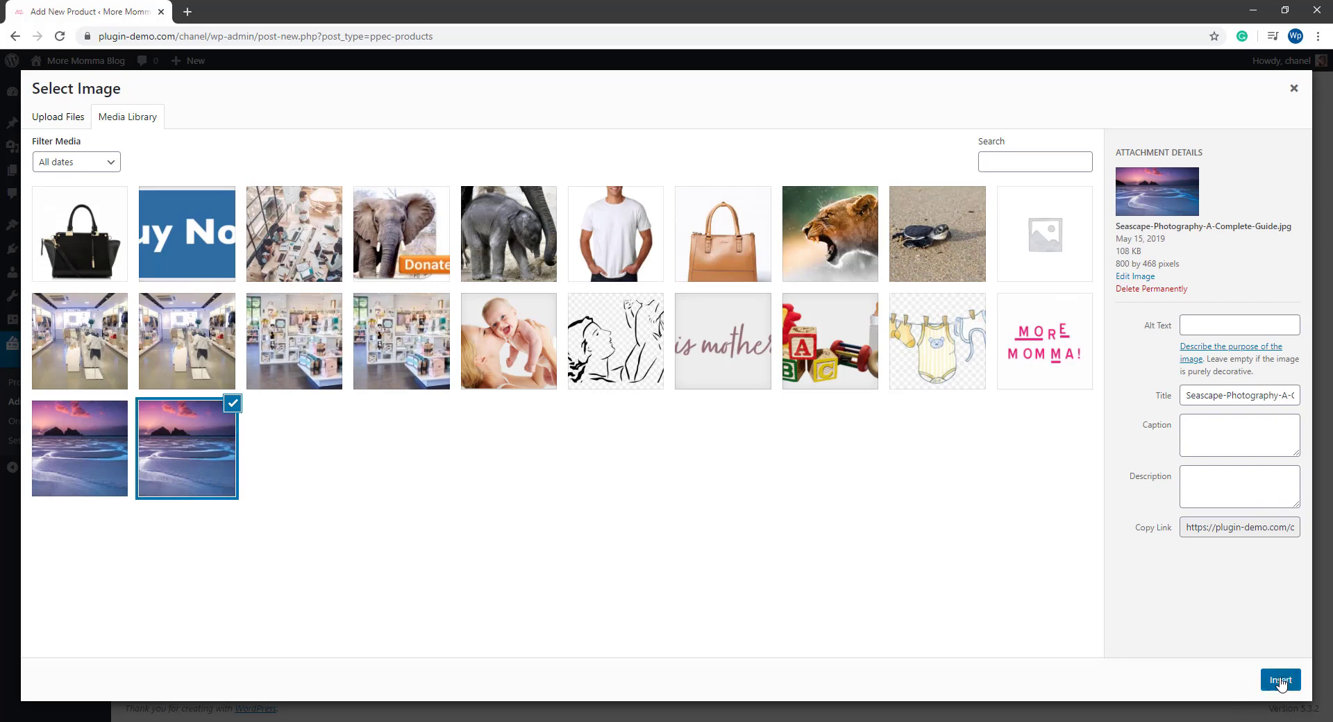
pyautogui.click(1280, 679)
pyautogui.scroll(-1, 552, 590)
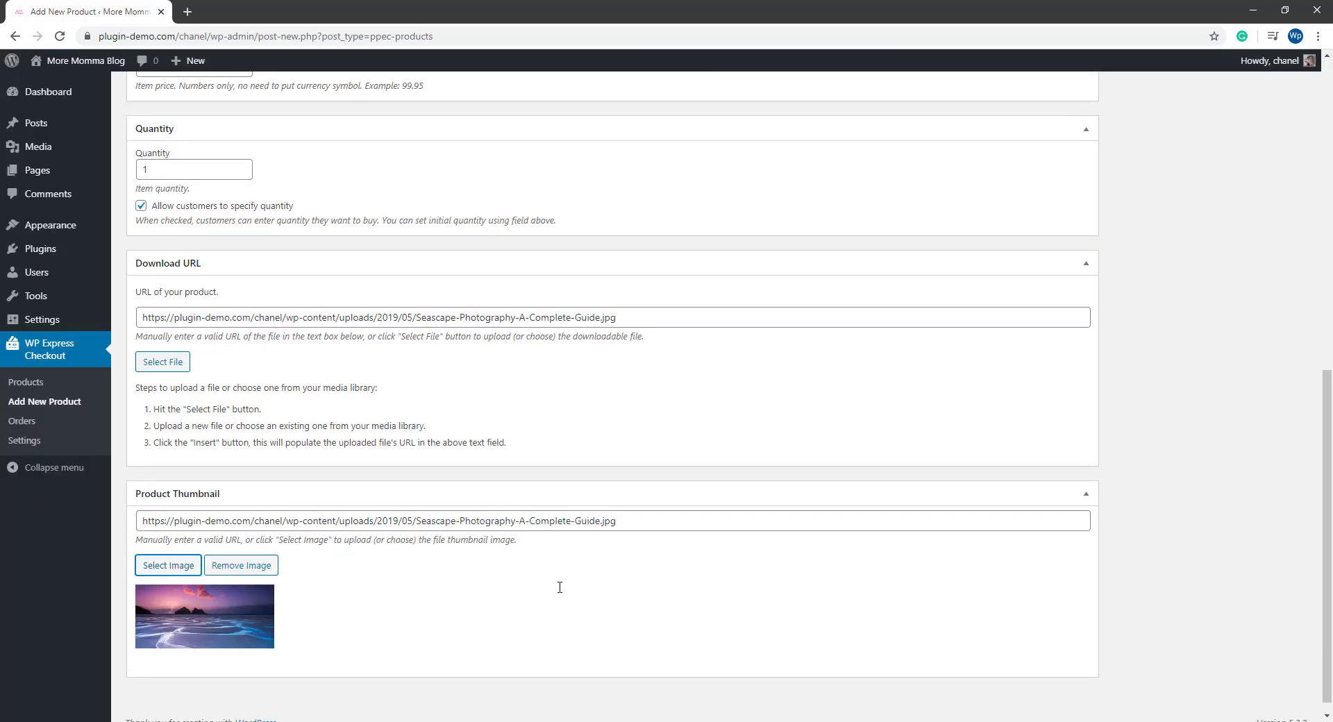
# Publish the Wallpaper Image product and highlight its shortcode on the edit page.
pyautogui.scroll(10, 934, 571)
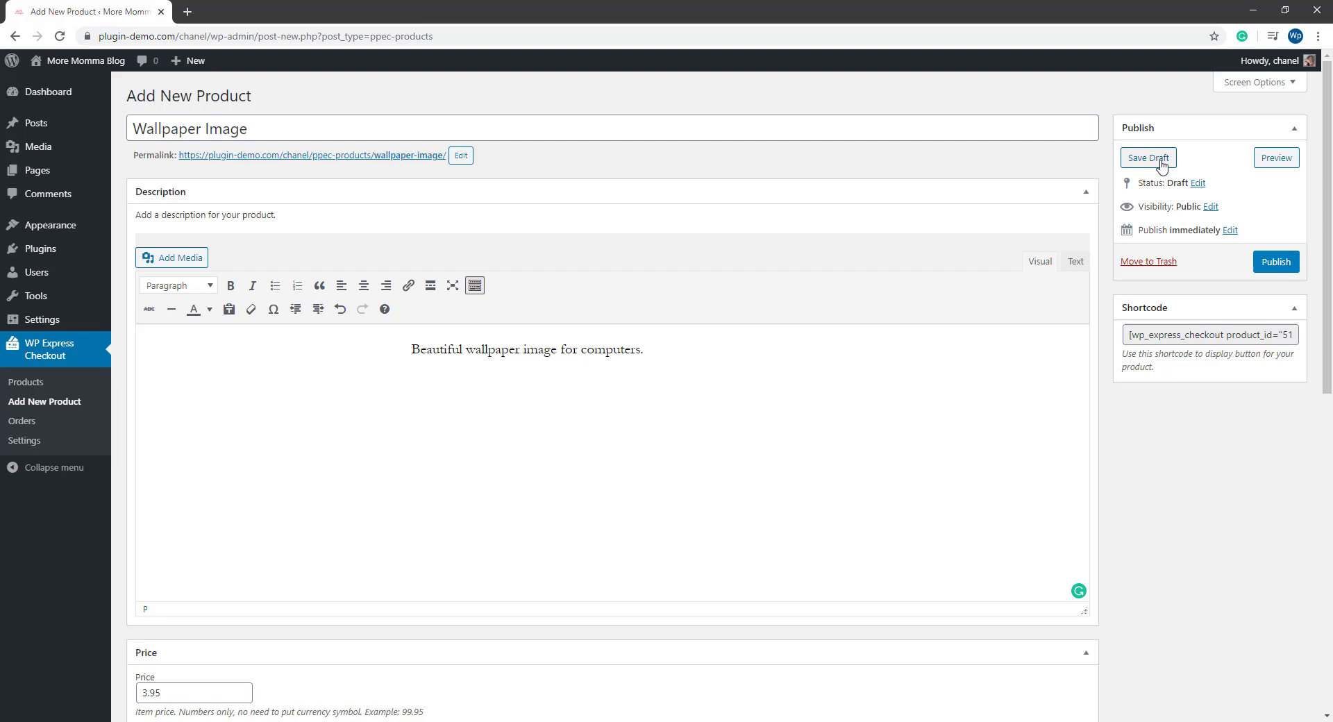
pyautogui.click(1273, 266)
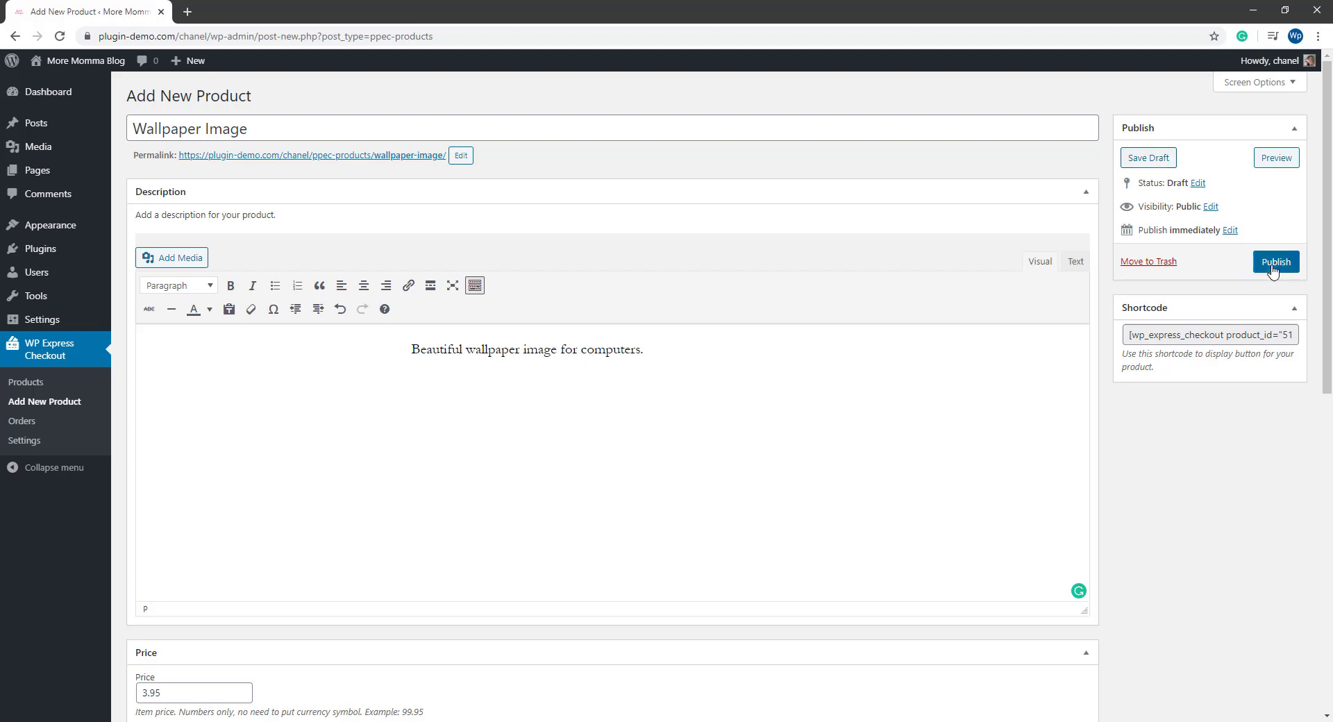
pyautogui.moveTo(139, 126); pyautogui.dragTo(213, 127)
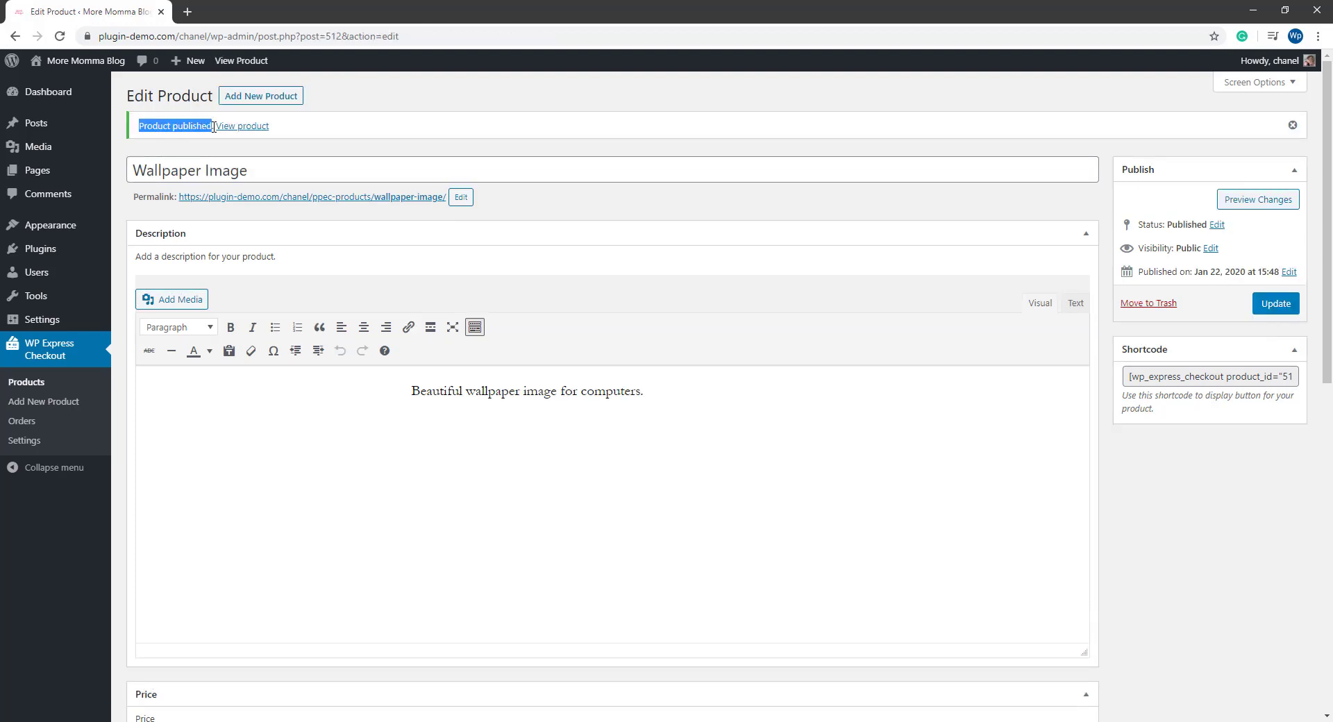
pyautogui.click(1204, 450)
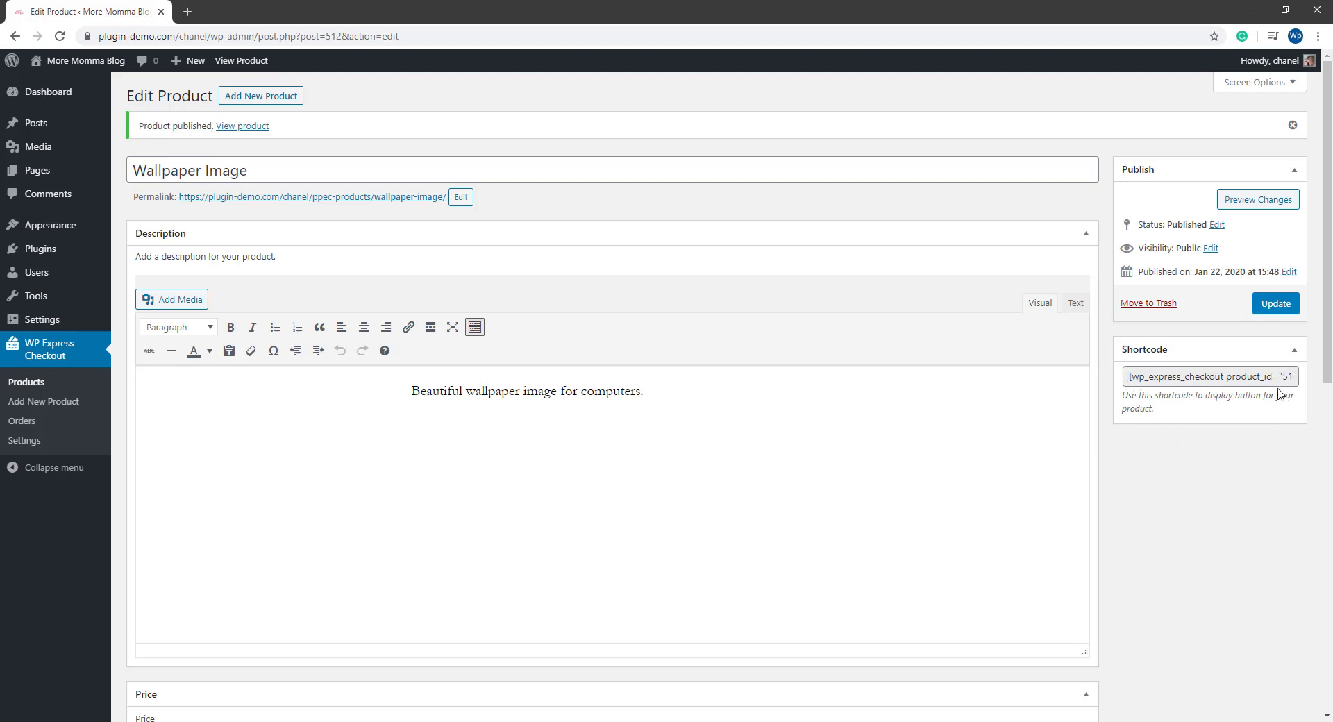
pyautogui.moveTo(1130, 379); pyautogui.dragTo(1318, 384)
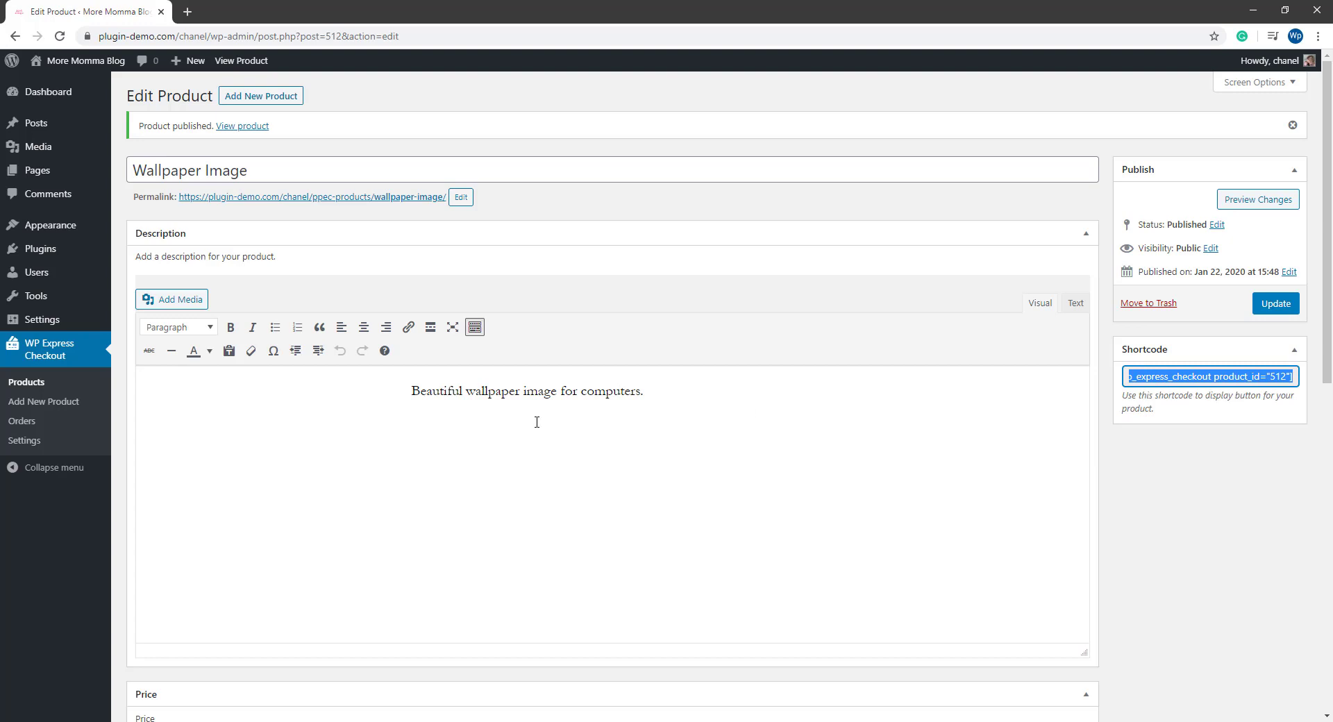
# Open the product list and copy the full shortcode of the Wallpaper Image product.
pyautogui.click(35, 386)
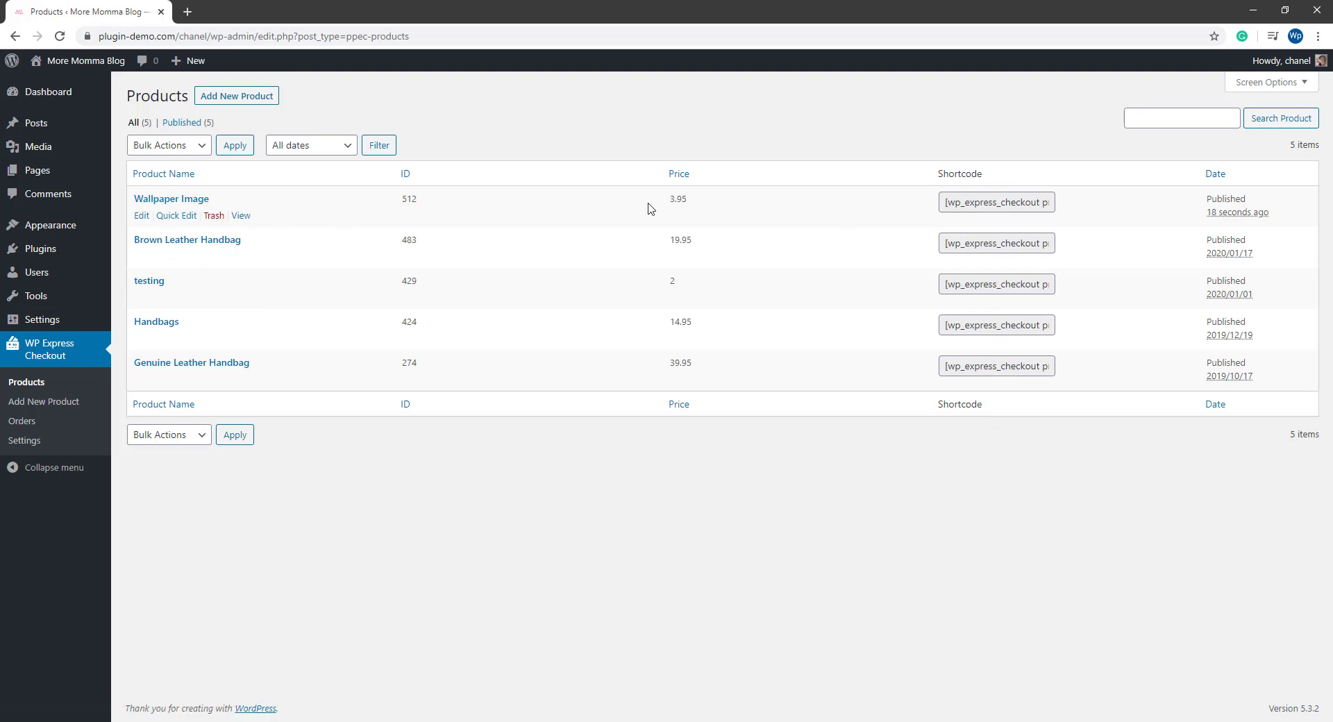
pyautogui.moveTo(946, 203); pyautogui.dragTo(1076, 206)
pyautogui.rightClick(1019, 202)
pyautogui.click(1042, 208)
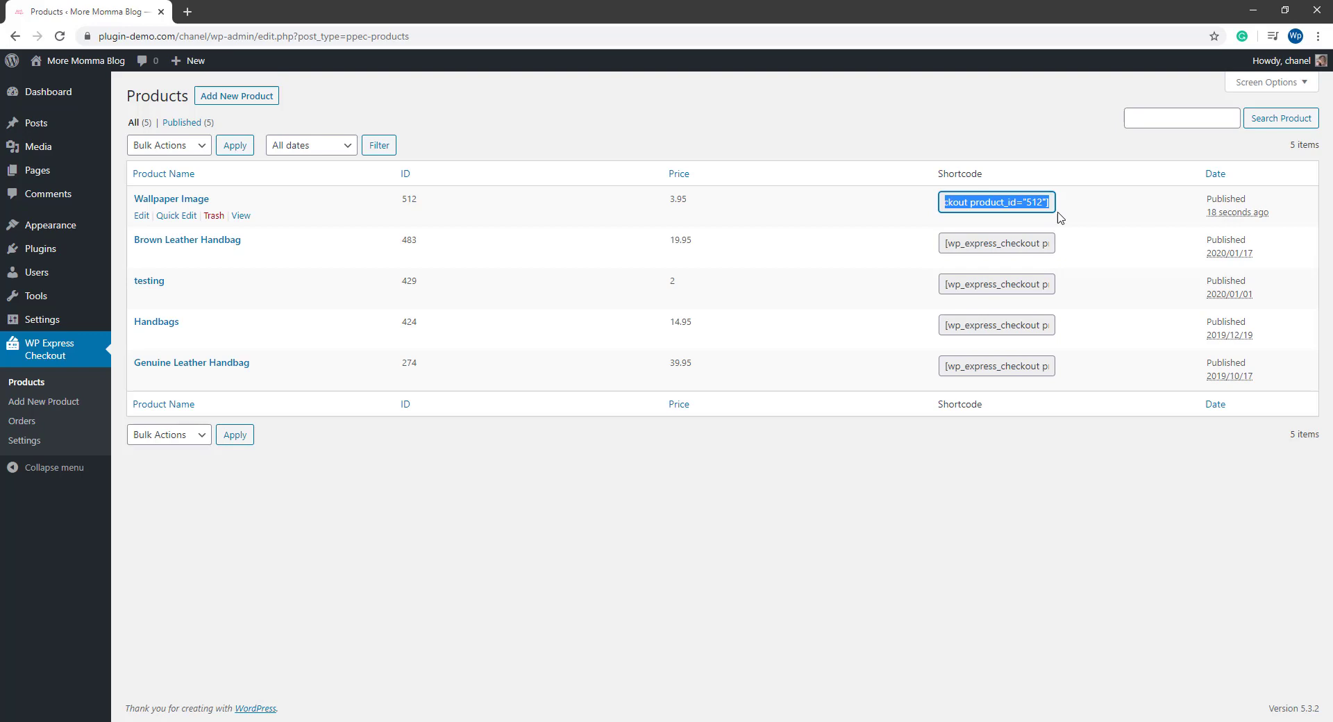
pyautogui.rightClick(976, 201)
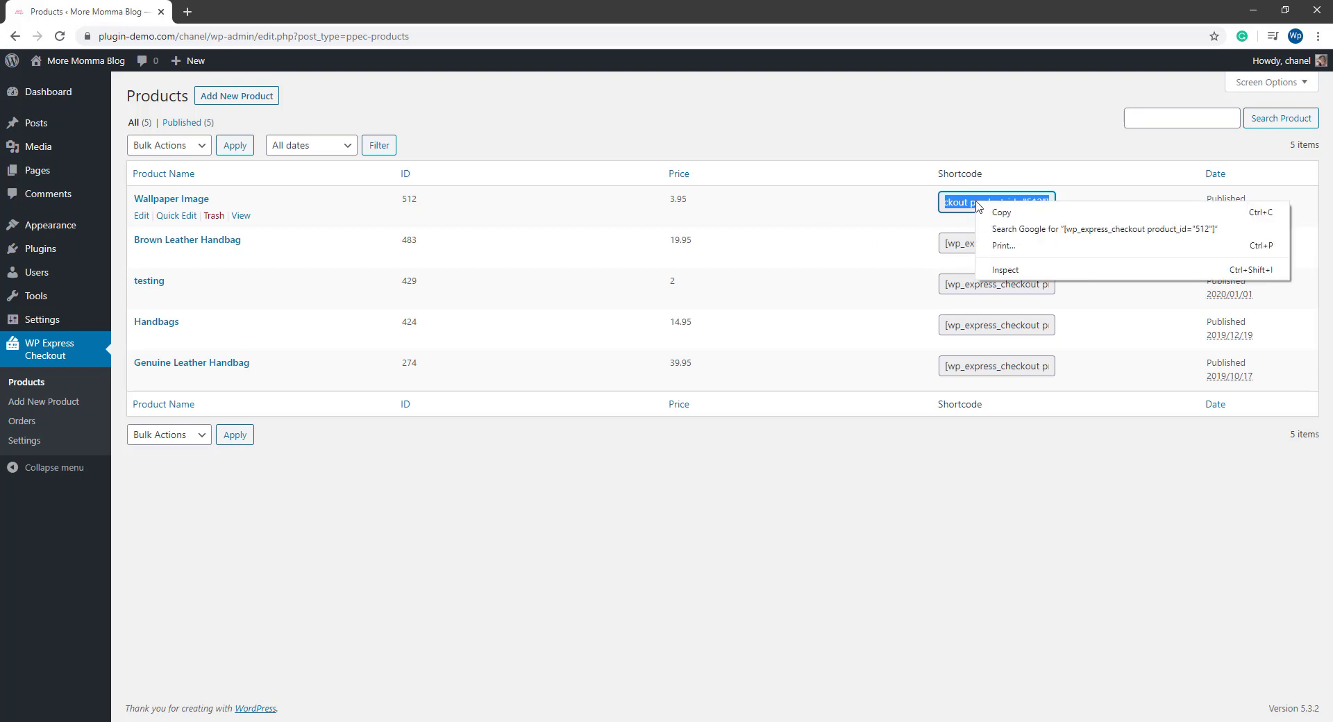
pyautogui.click(989, 211)
# Create a new page titled "Digital Items".
pyautogui.moveTo(49, 129)
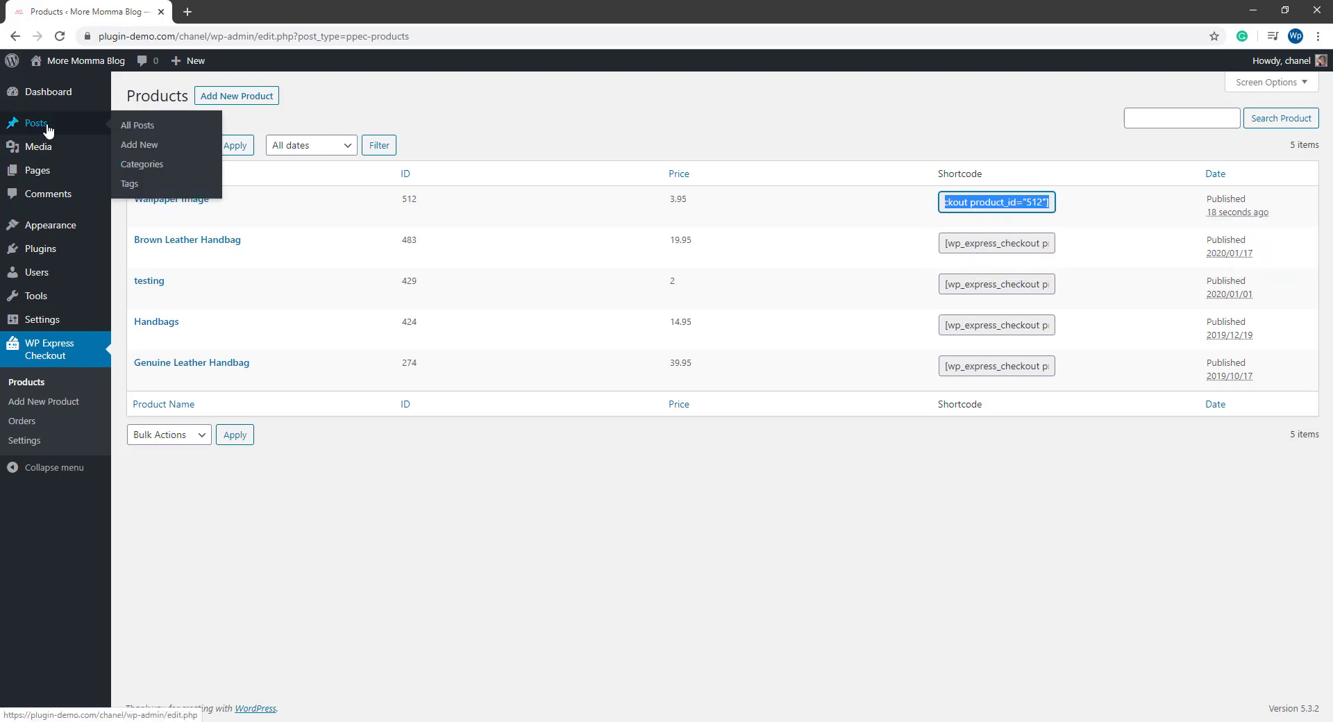
pyautogui.moveTo(49, 172)
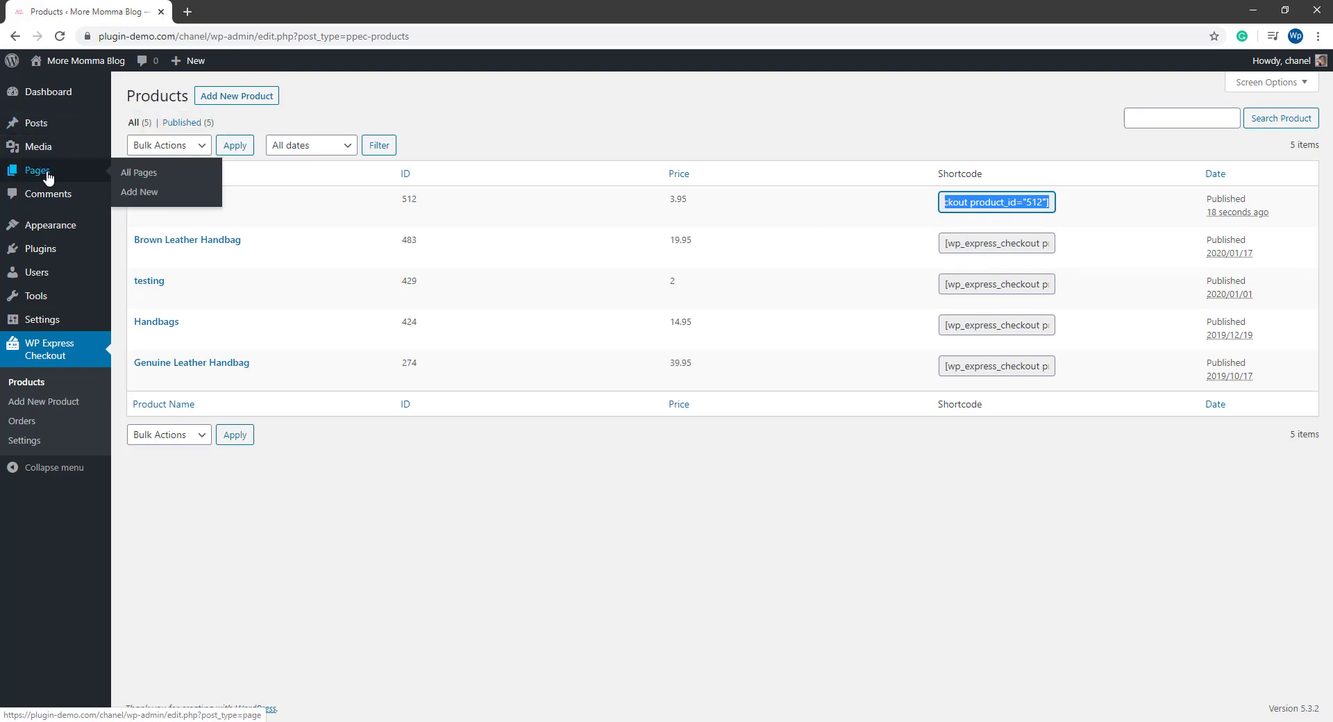
pyautogui.click(147, 198)
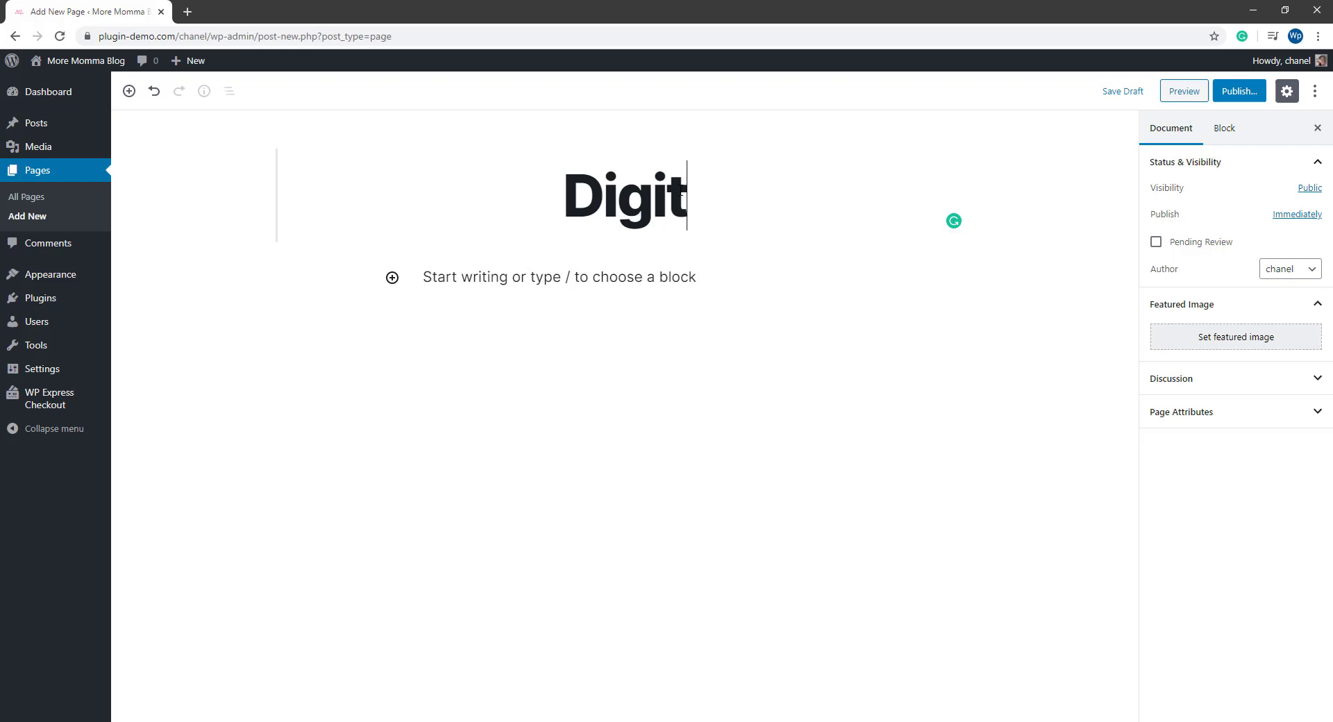
pyautogui.write('al Items')
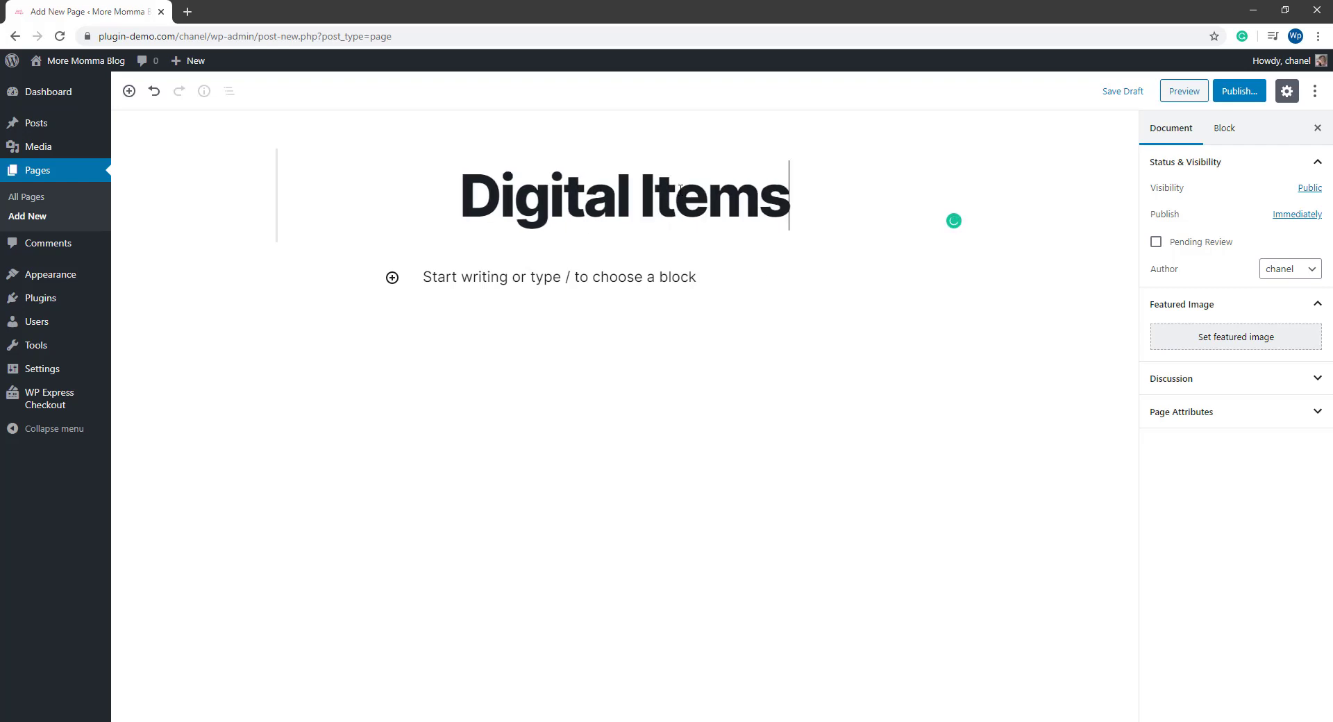
# Add a Shortcode block below the page title and paste [wp_express_checkout product_id="512"] into it.
pyautogui.moveTo(669, 273)
pyautogui.click(669, 275)
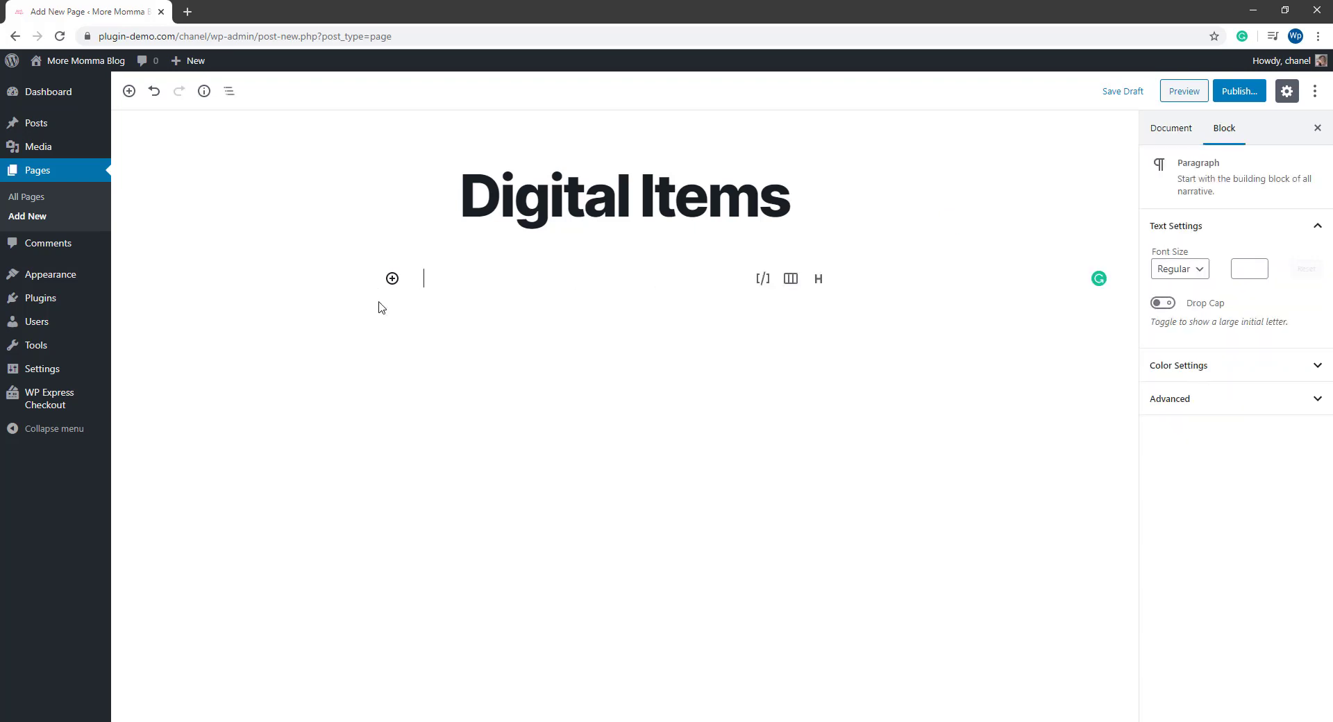
pyautogui.click(762, 278)
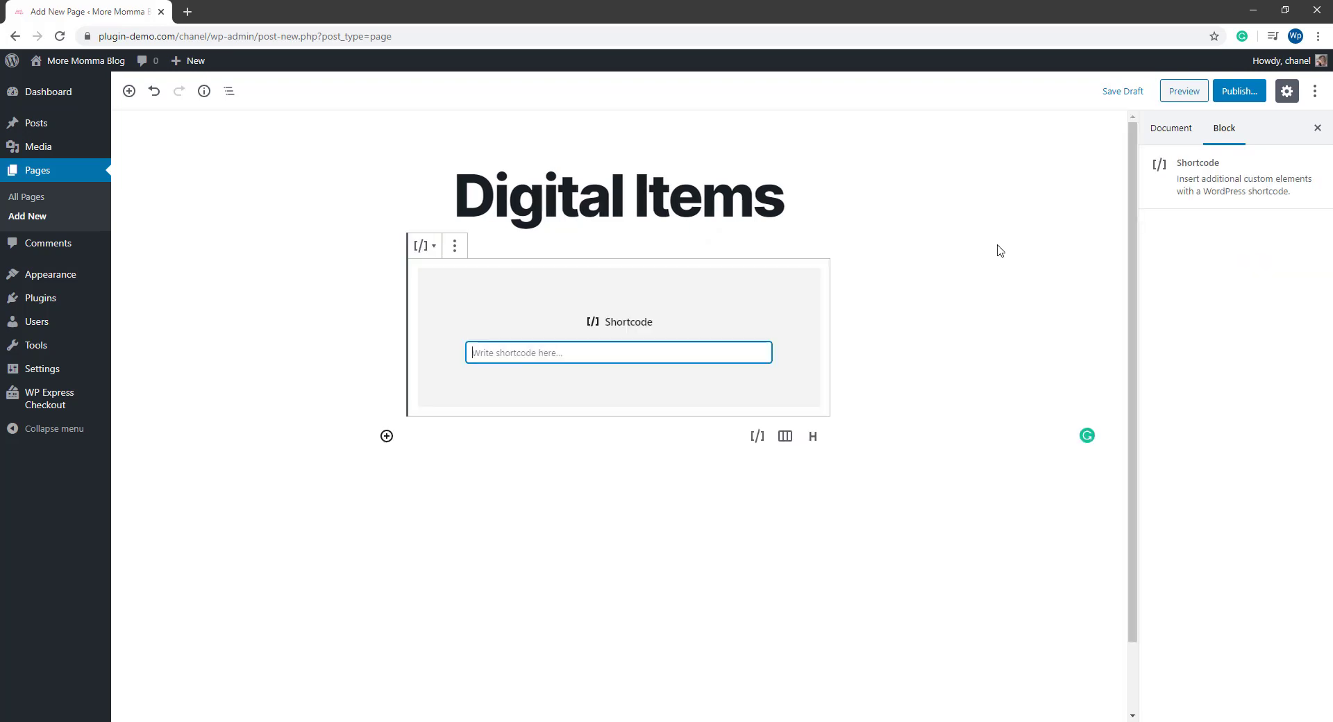
pyautogui.hotkey('ctrl', 'v')
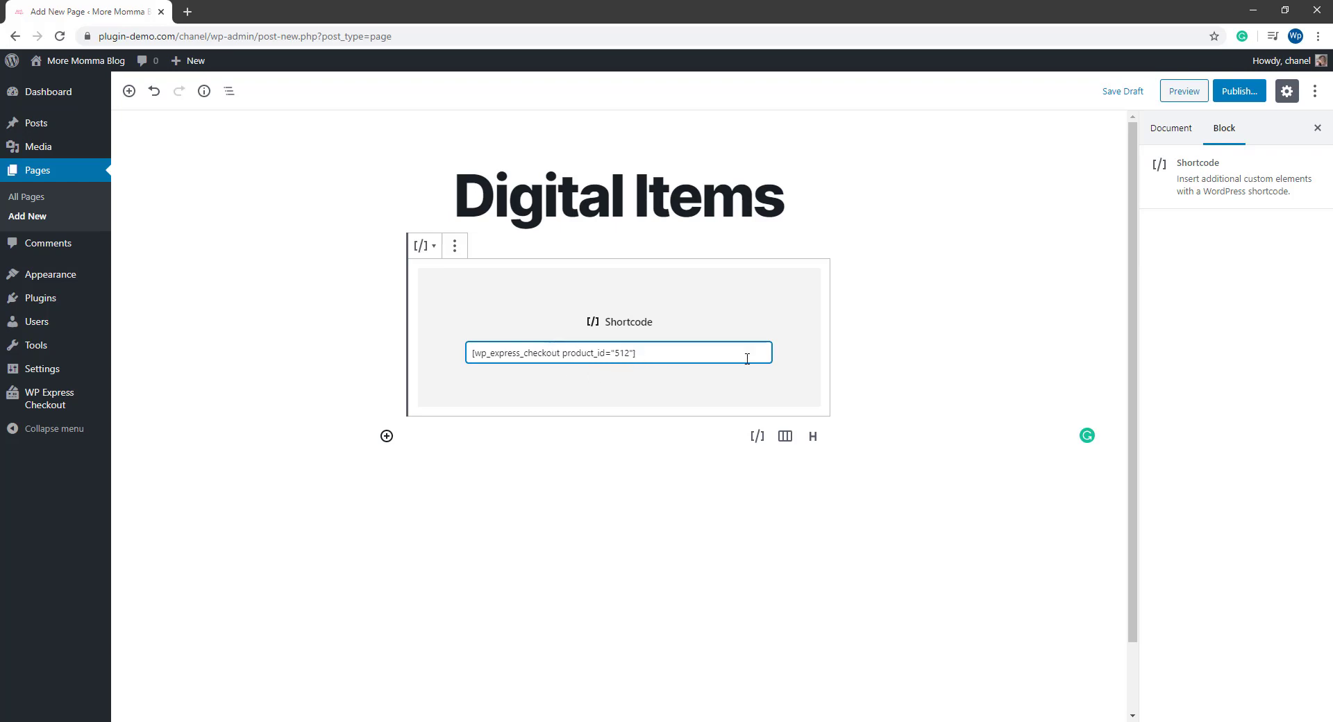
# Publish the Digital Items page and view the live page in a new browser tab.
pyautogui.click(1238, 93)
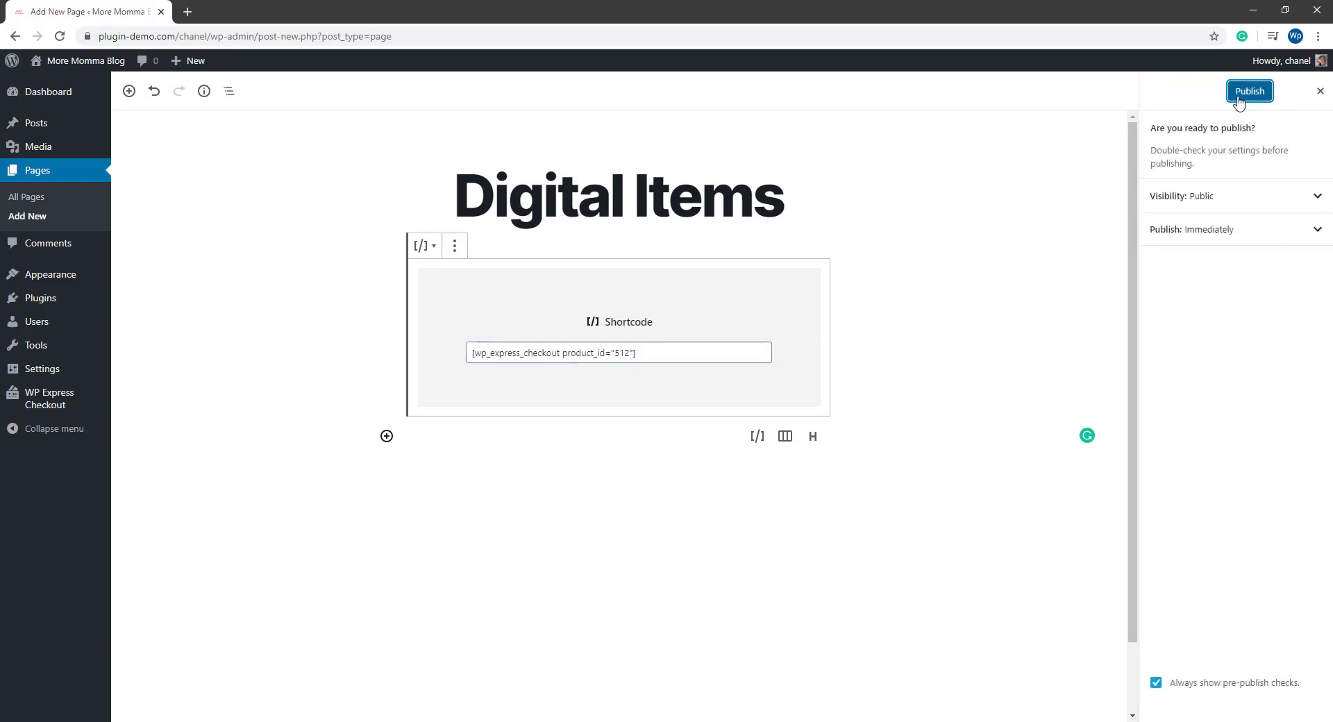
pyautogui.click(1238, 98)
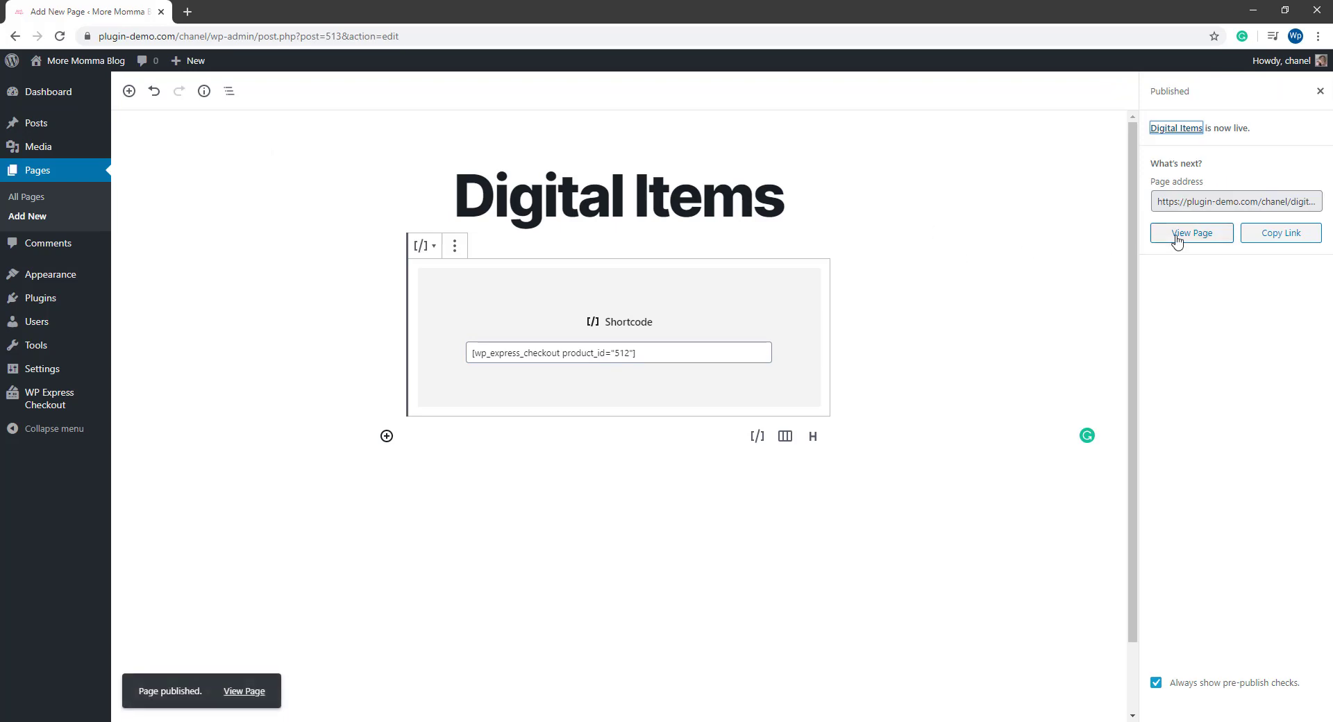
pyautogui.rightClick(1177, 240)
pyautogui.click(1184, 250)
pyautogui.click(250, 12)
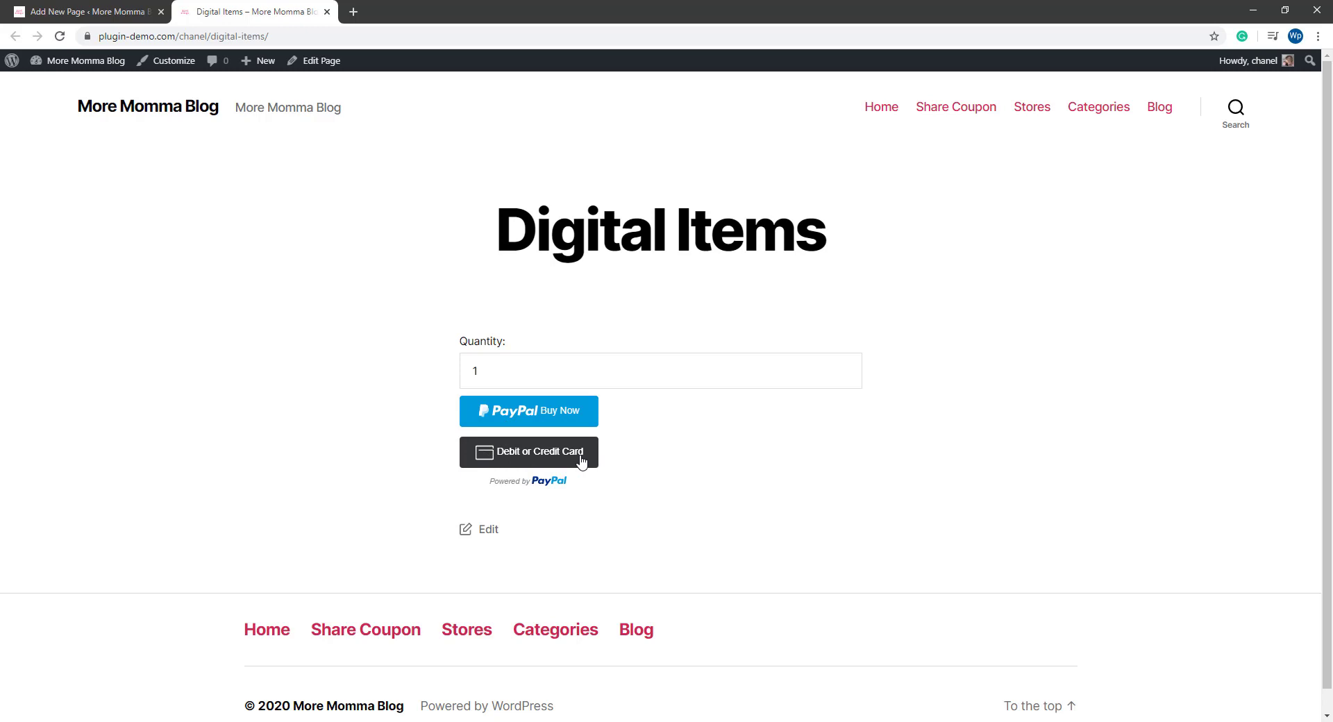
# Add template="1" after the product ID in the Digital Items page's shortcode and update the page.
pyautogui.click(100, 15)
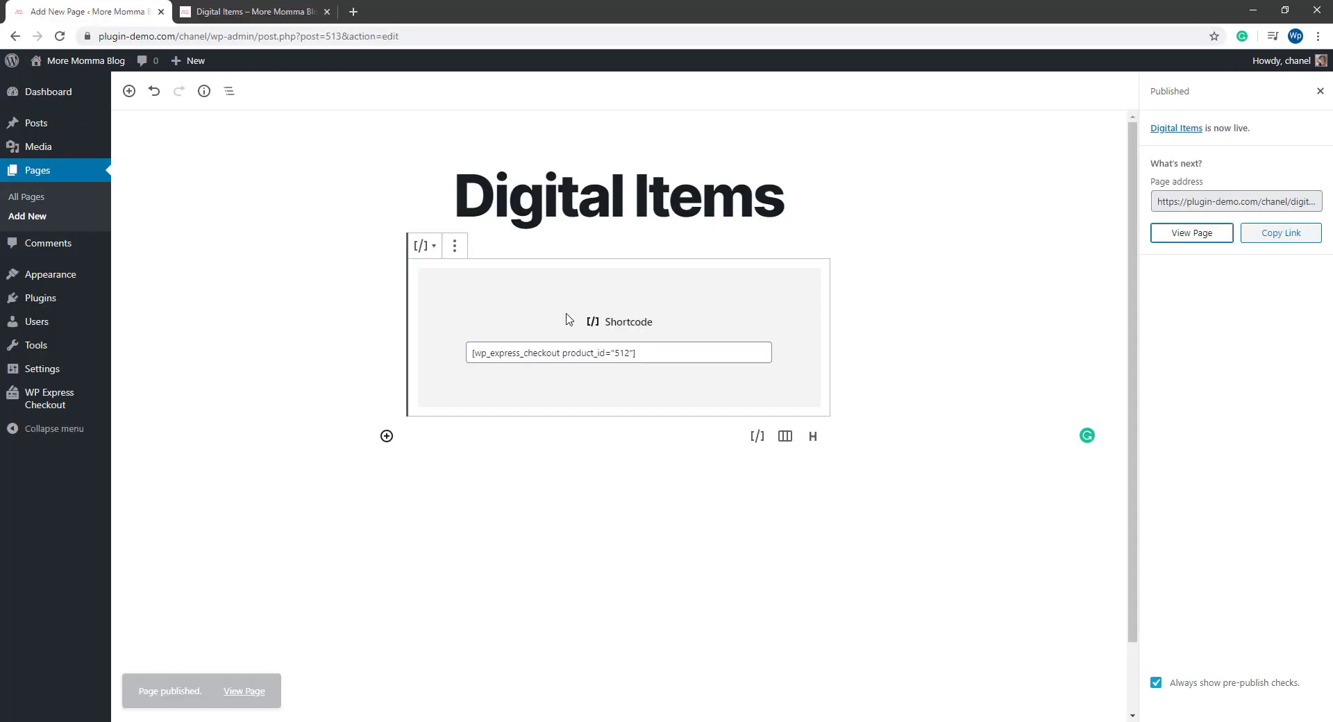
pyautogui.click(644, 352)
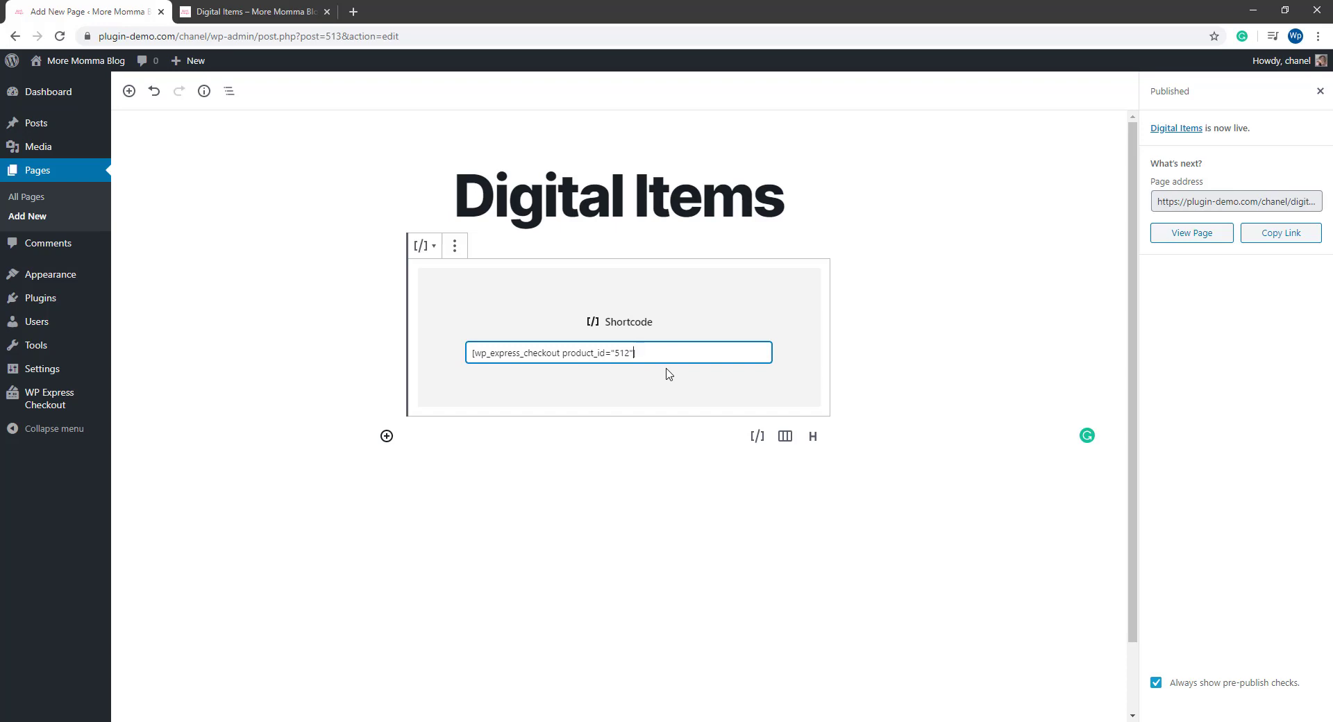
pyautogui.write('template="1')
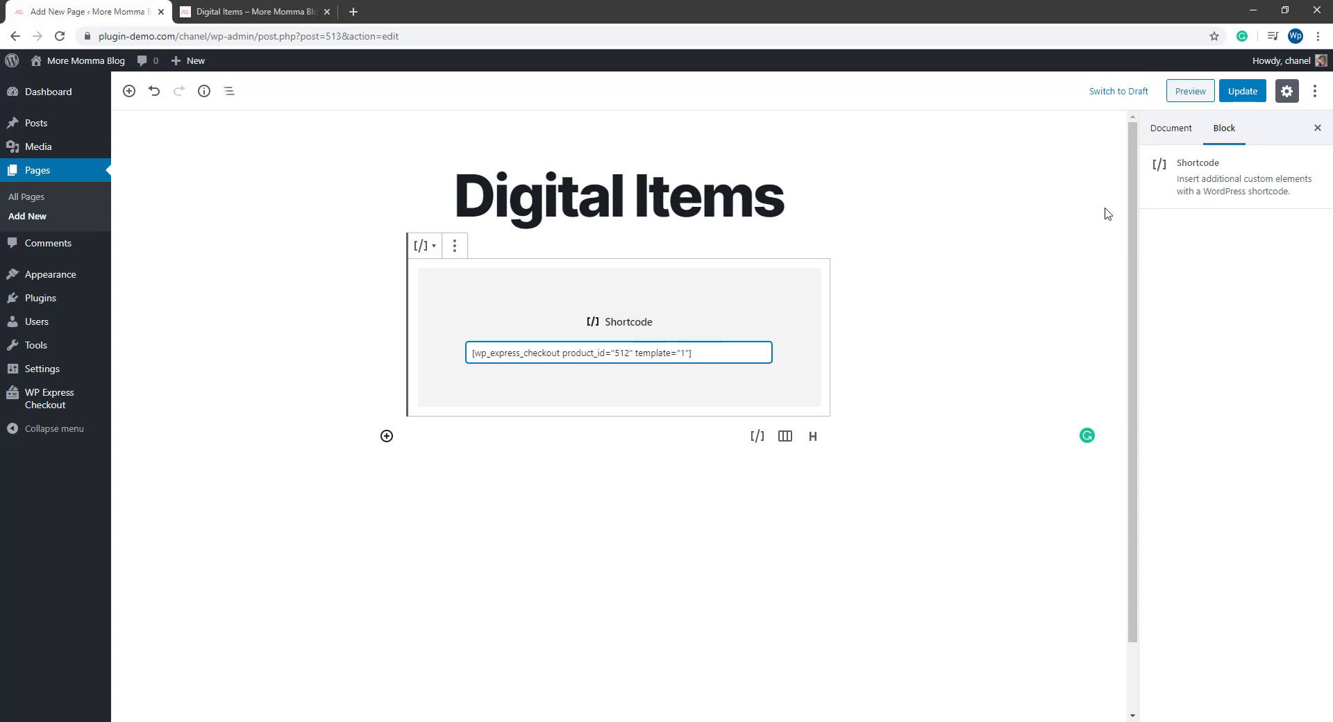
pyautogui.click(1239, 94)
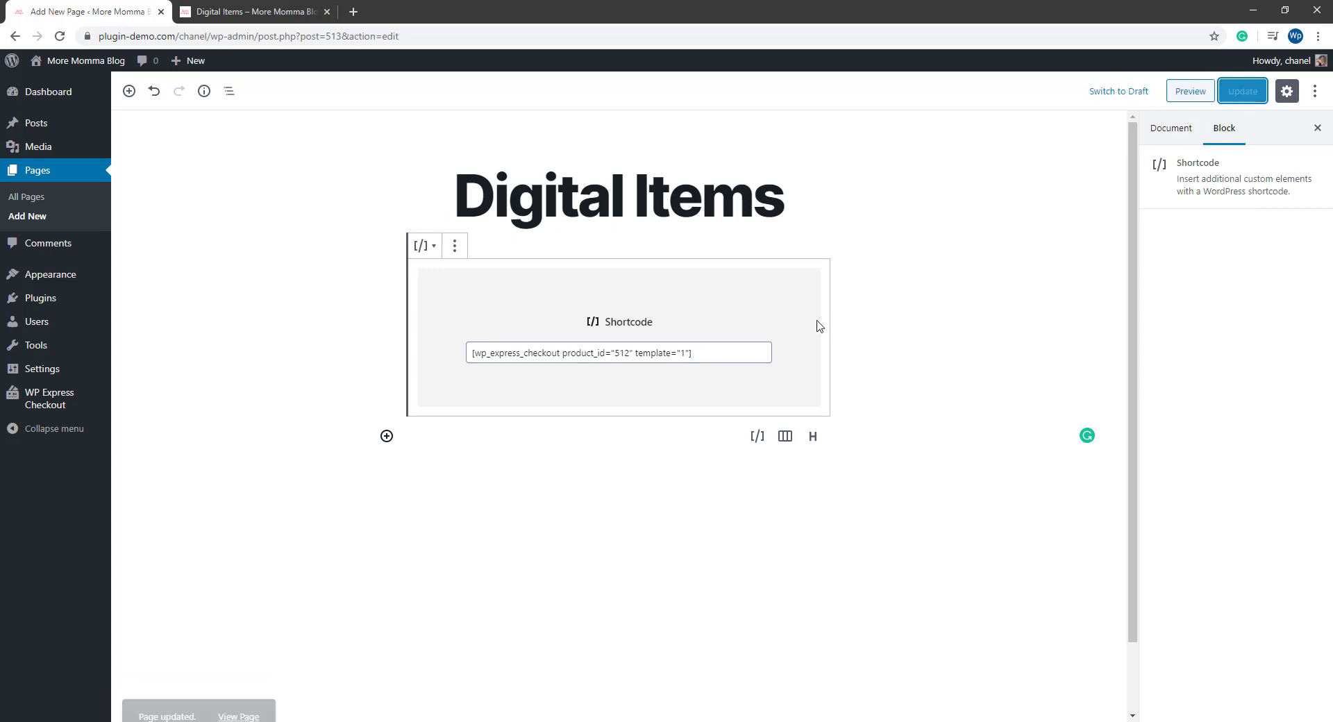
# Reload the live Digital Items page to check the product display with the template applied.
pyautogui.click(257, 12)
pyautogui.click(246, 38)
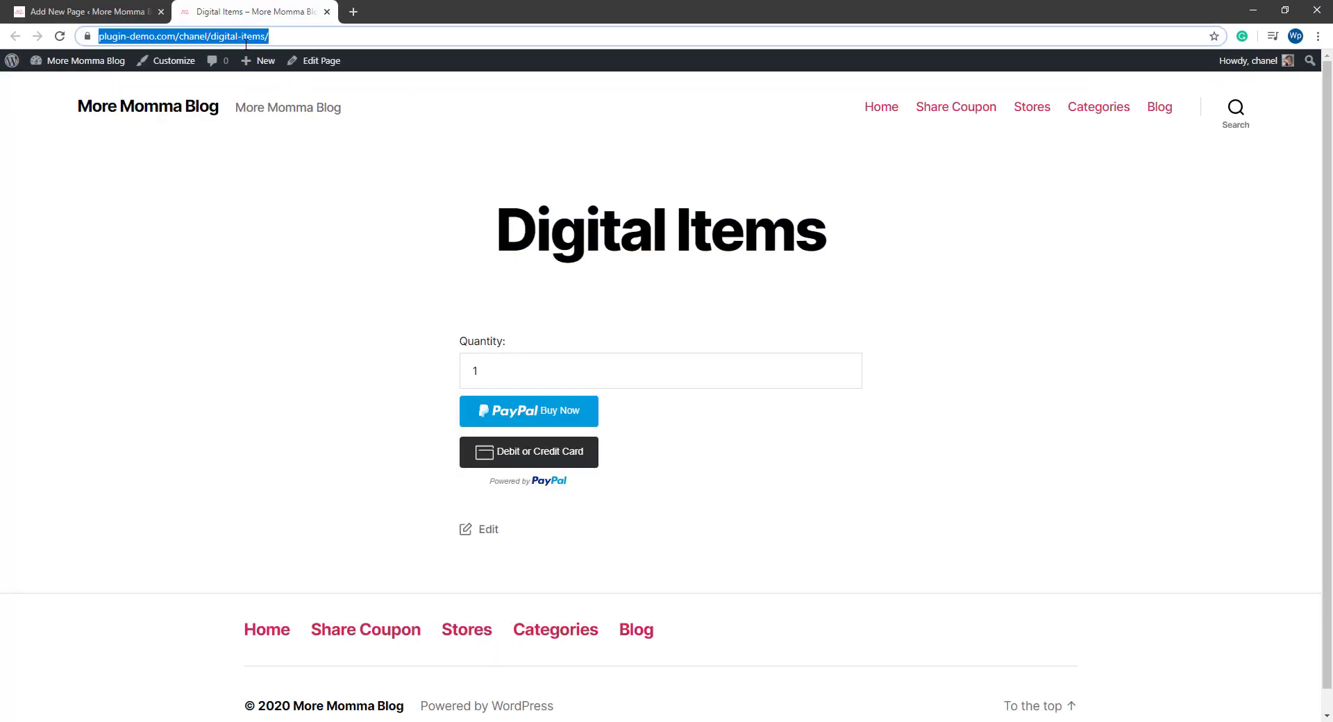
pyautogui.press('Return')
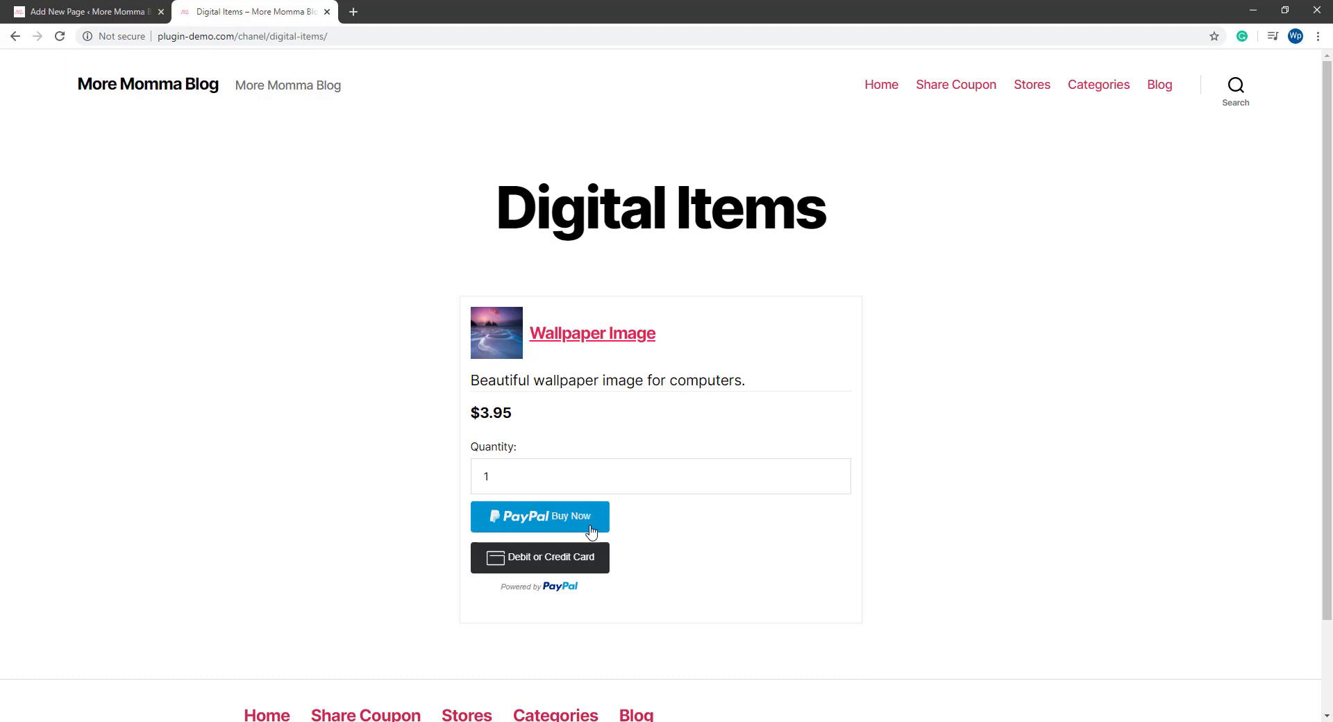
# Buy one Wallpaper Image with PayPal, logging in with the account password and paying from the preferred checking account.
pyautogui.click(555, 526)
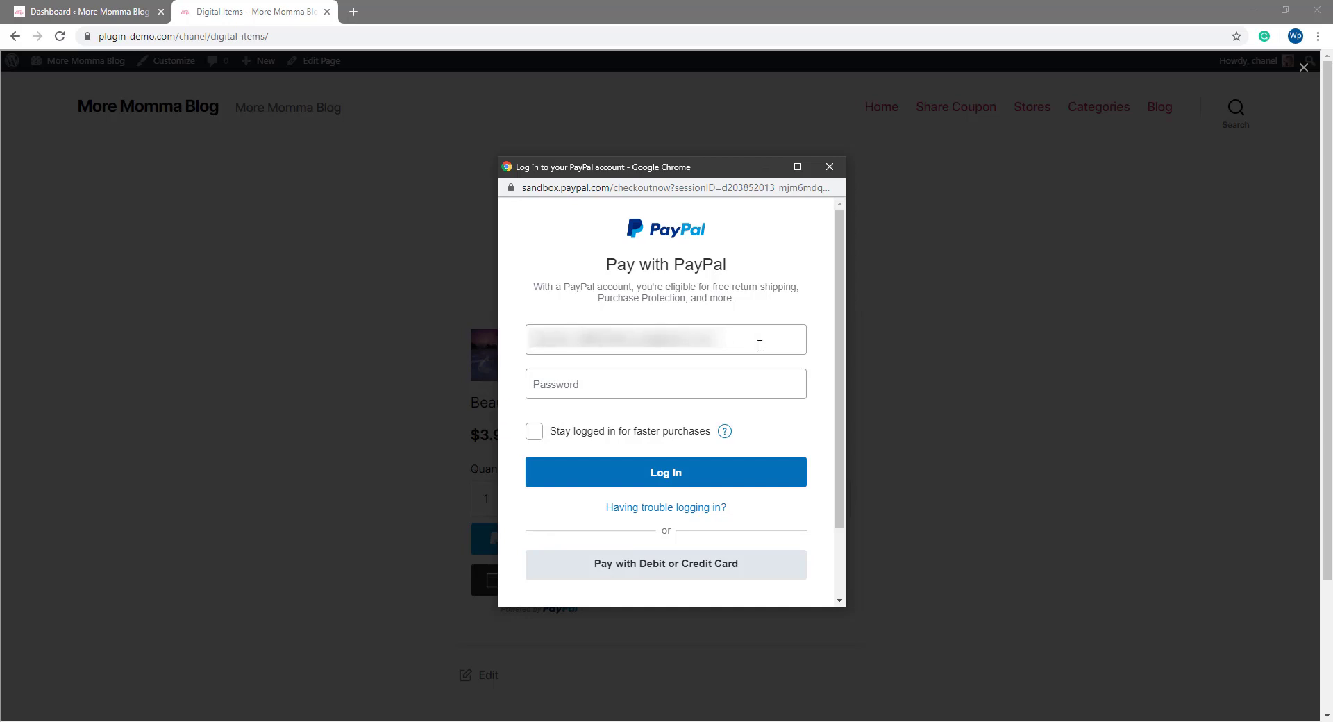
pyautogui.click(640, 386)
pyautogui.write('********')
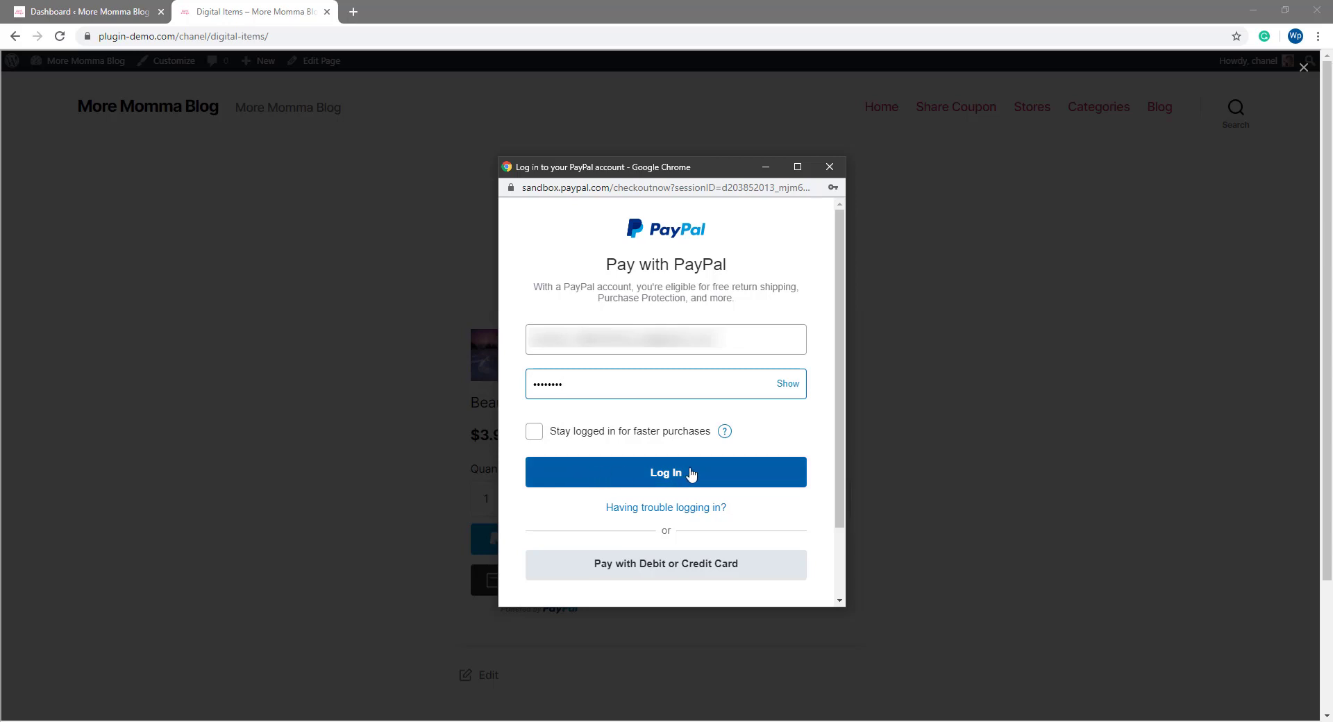
pyautogui.click(691, 474)
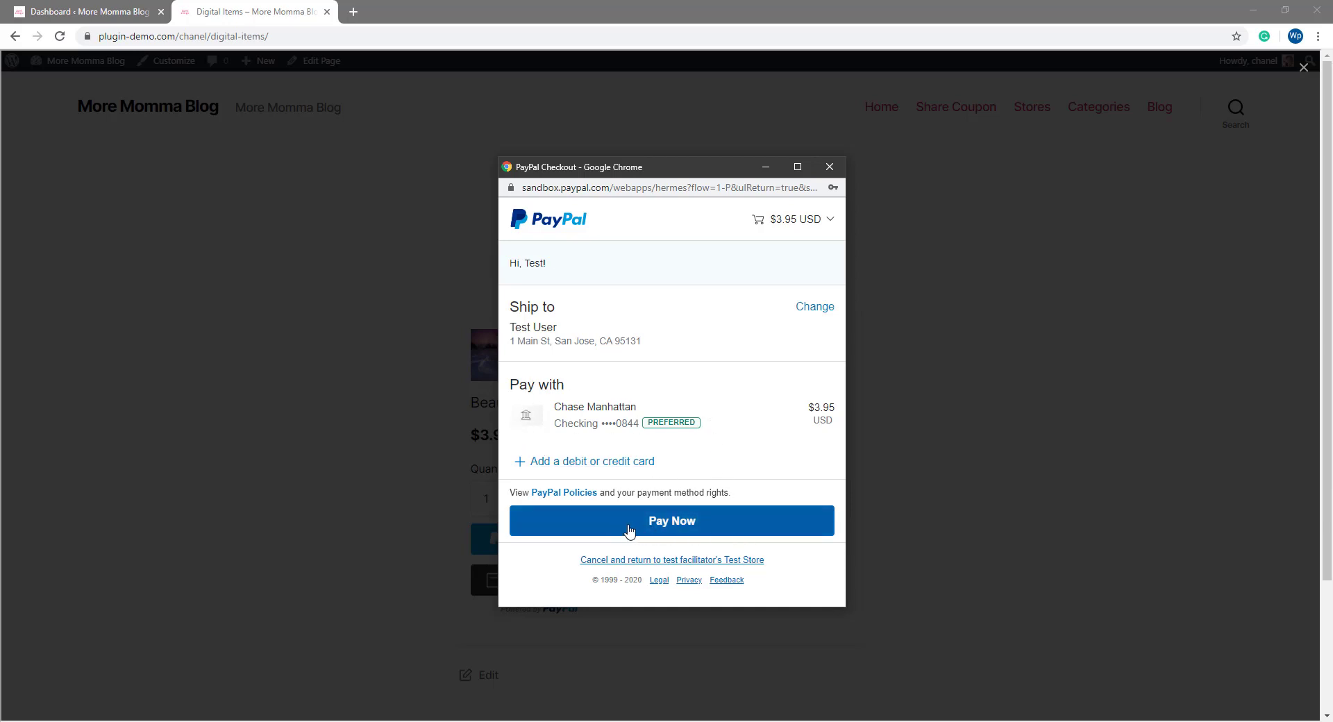
pyautogui.click(775, 525)
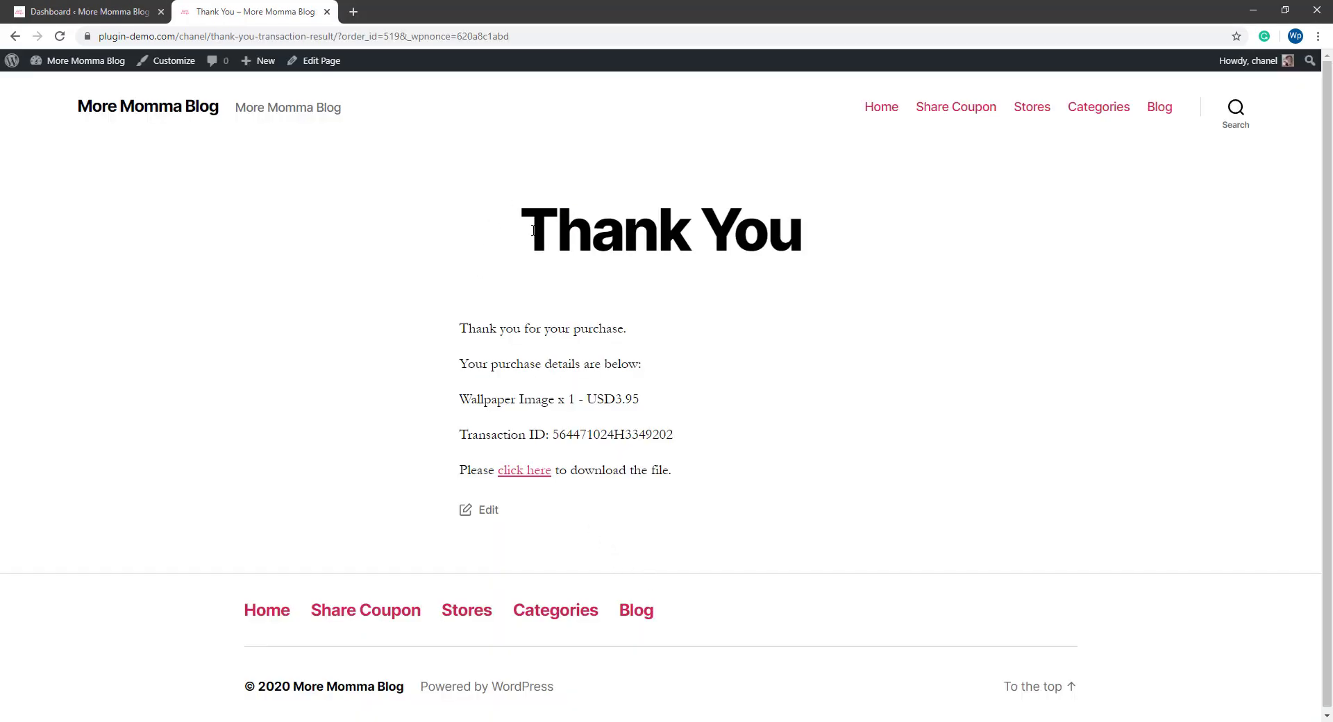
# Review the Thank You page, view the purchased wallpaper file through its download link, and return to the page.
pyautogui.moveTo(530, 231); pyautogui.dragTo(817, 238)
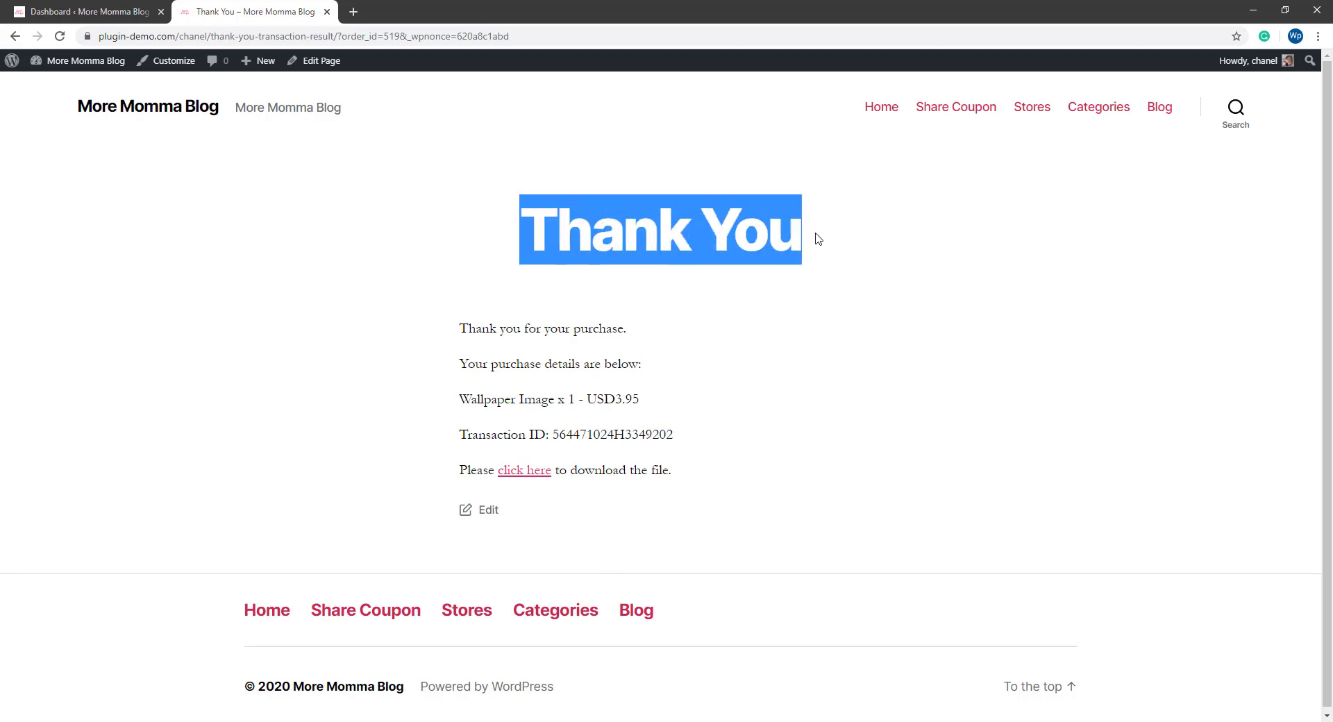
pyautogui.click(817, 238)
pyautogui.tripleClick(808, 251)
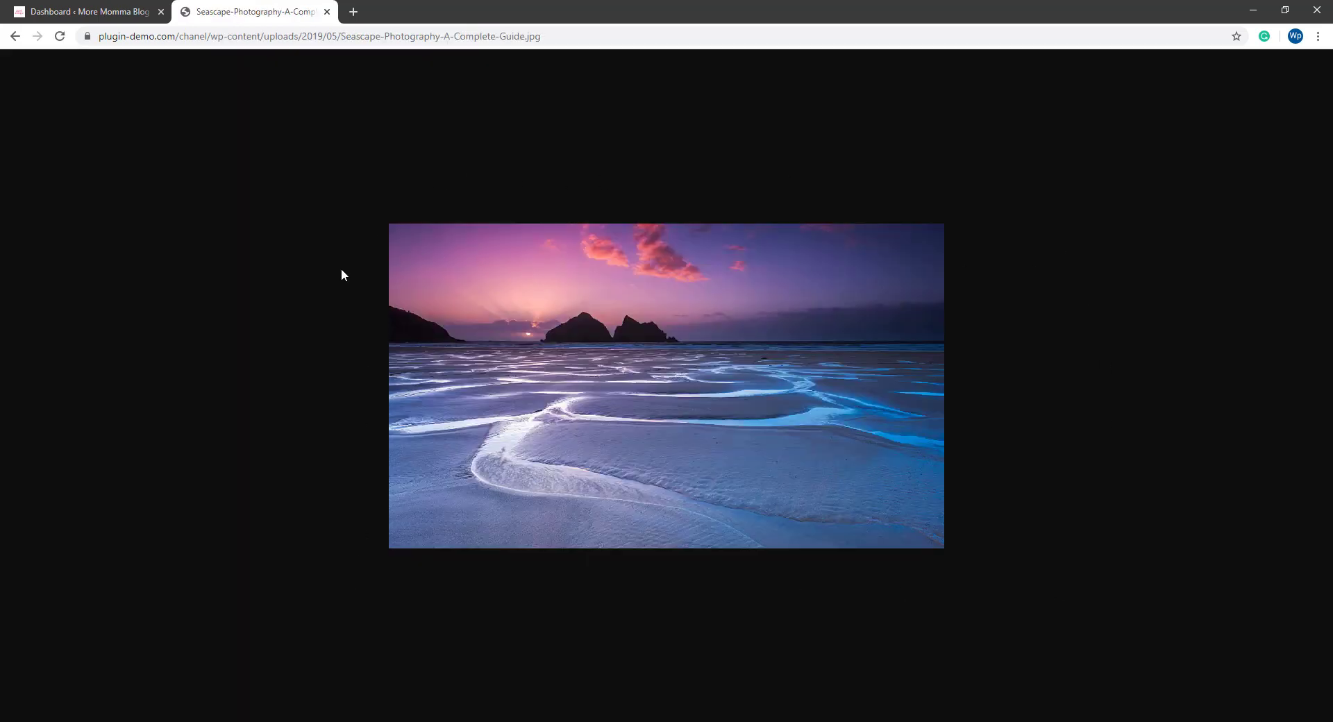
pyautogui.click(14, 36)
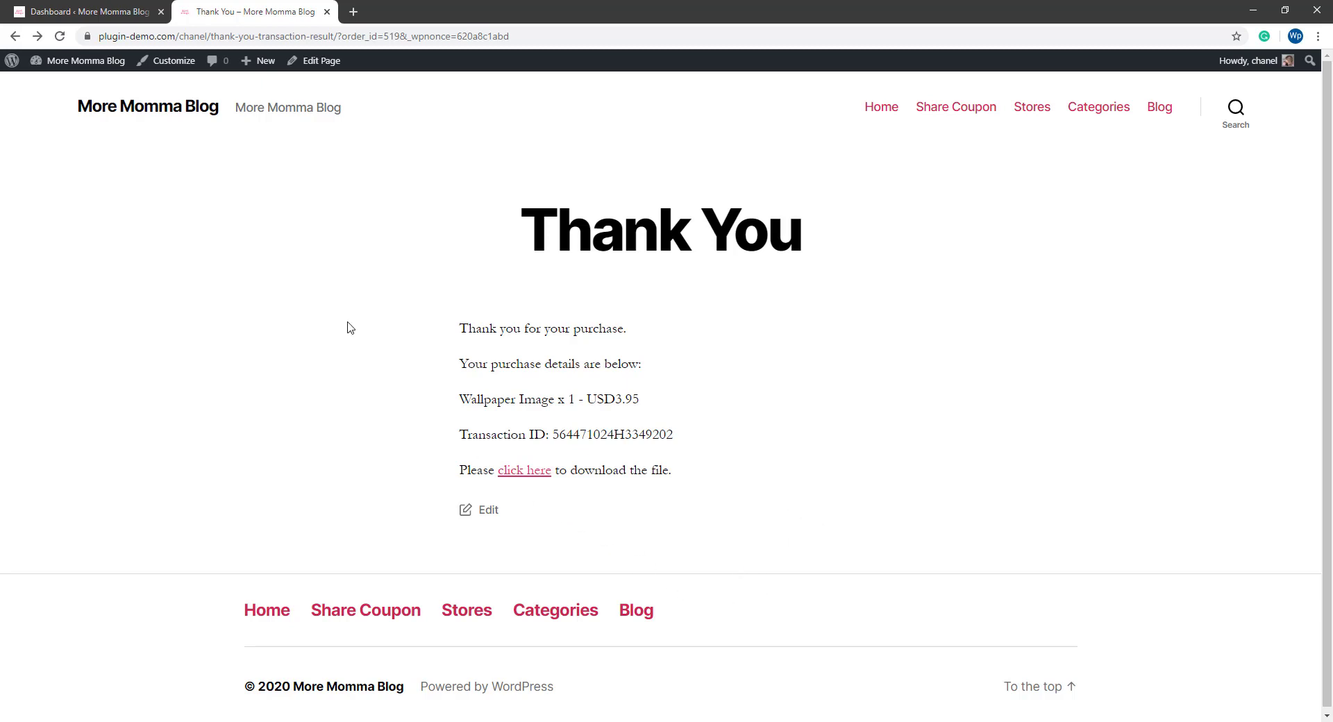
# Open the newest Wallpaper Image order among the WP Express Checkout orders in the WordPress admin and review its order and customer details.
pyautogui.click(119, 14)
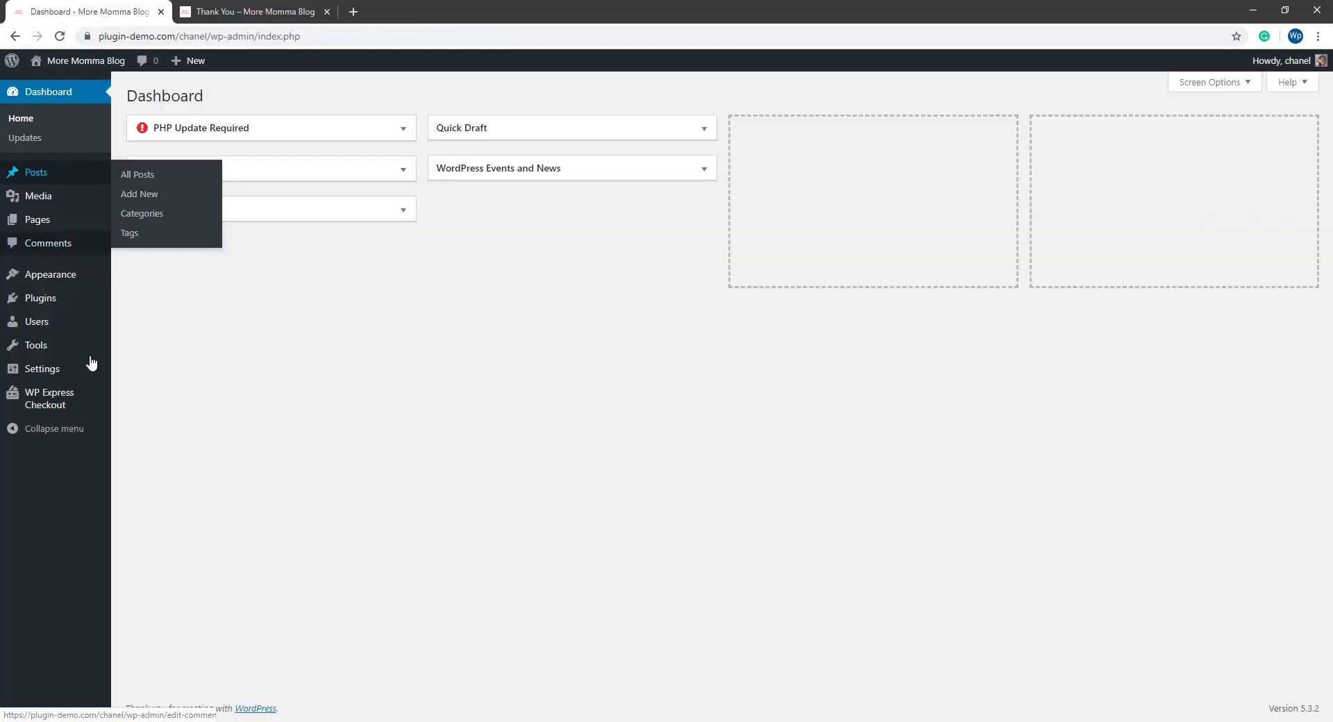
pyautogui.moveTo(44, 406)
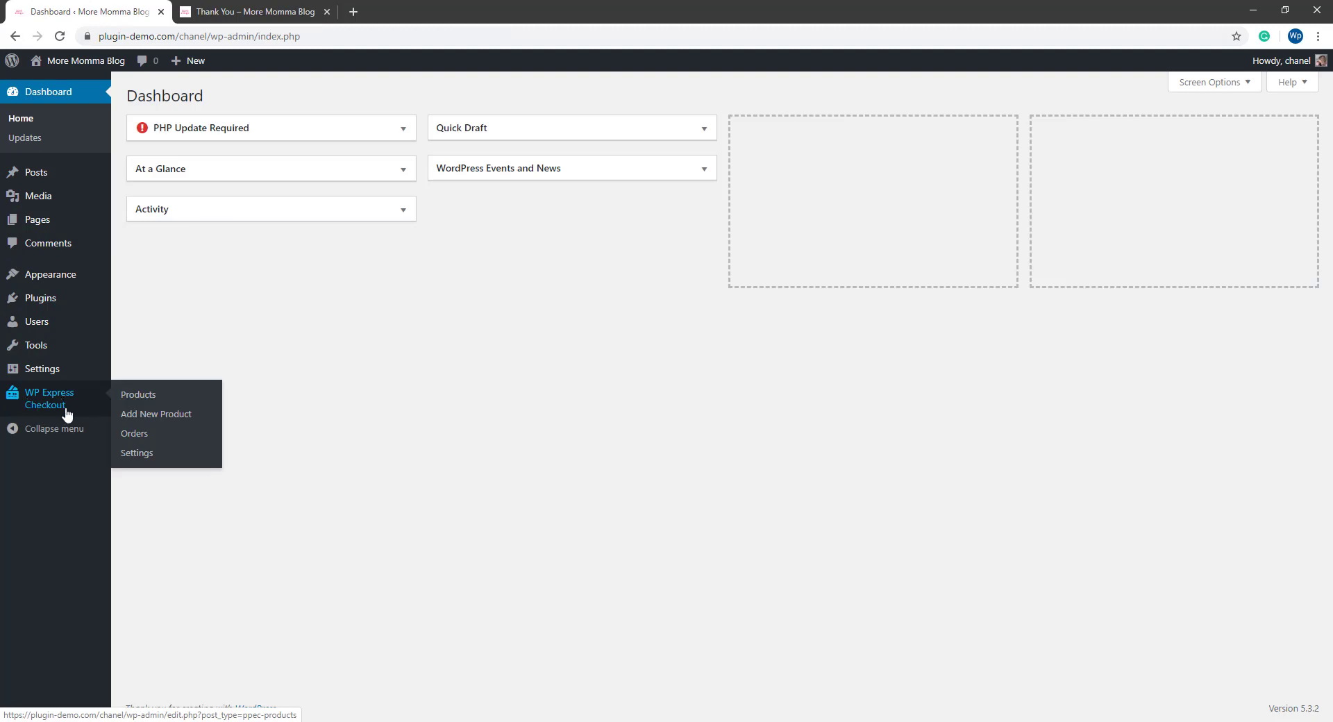
pyautogui.click(146, 436)
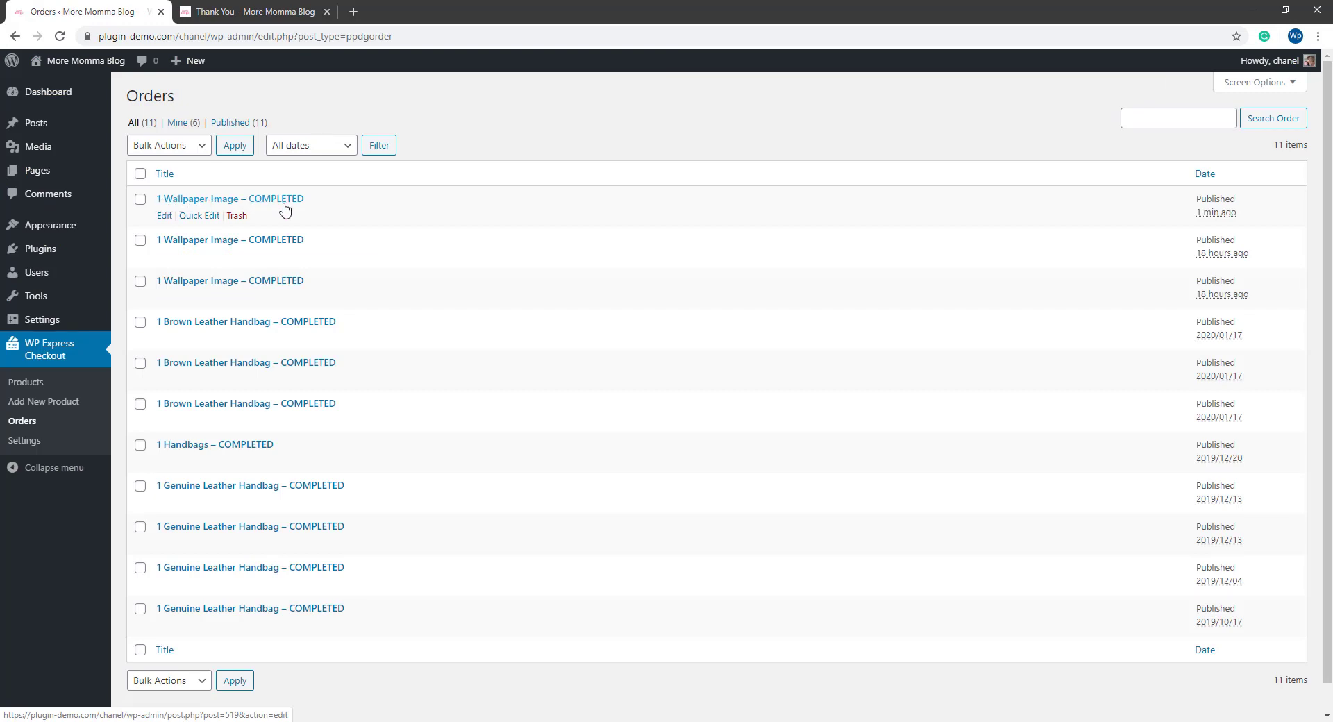
pyautogui.click(215, 200)
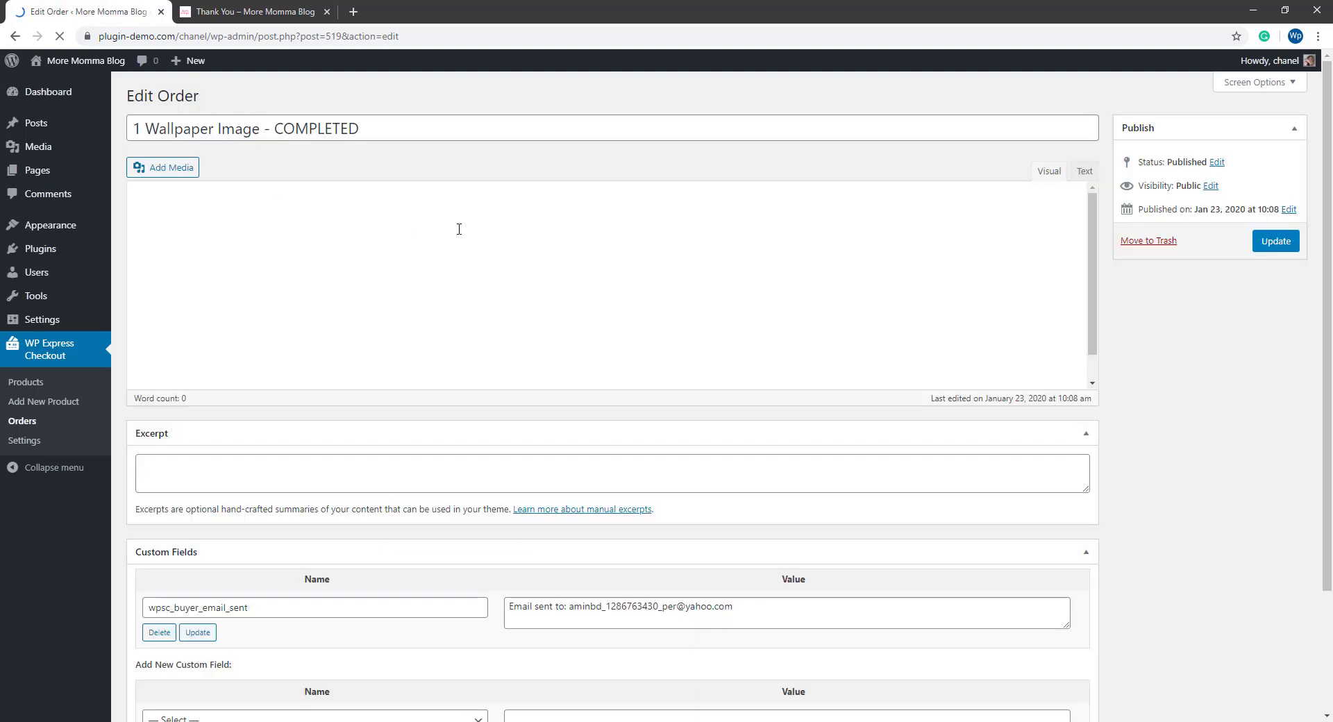
pyautogui.scroll(-2, 451, 428)
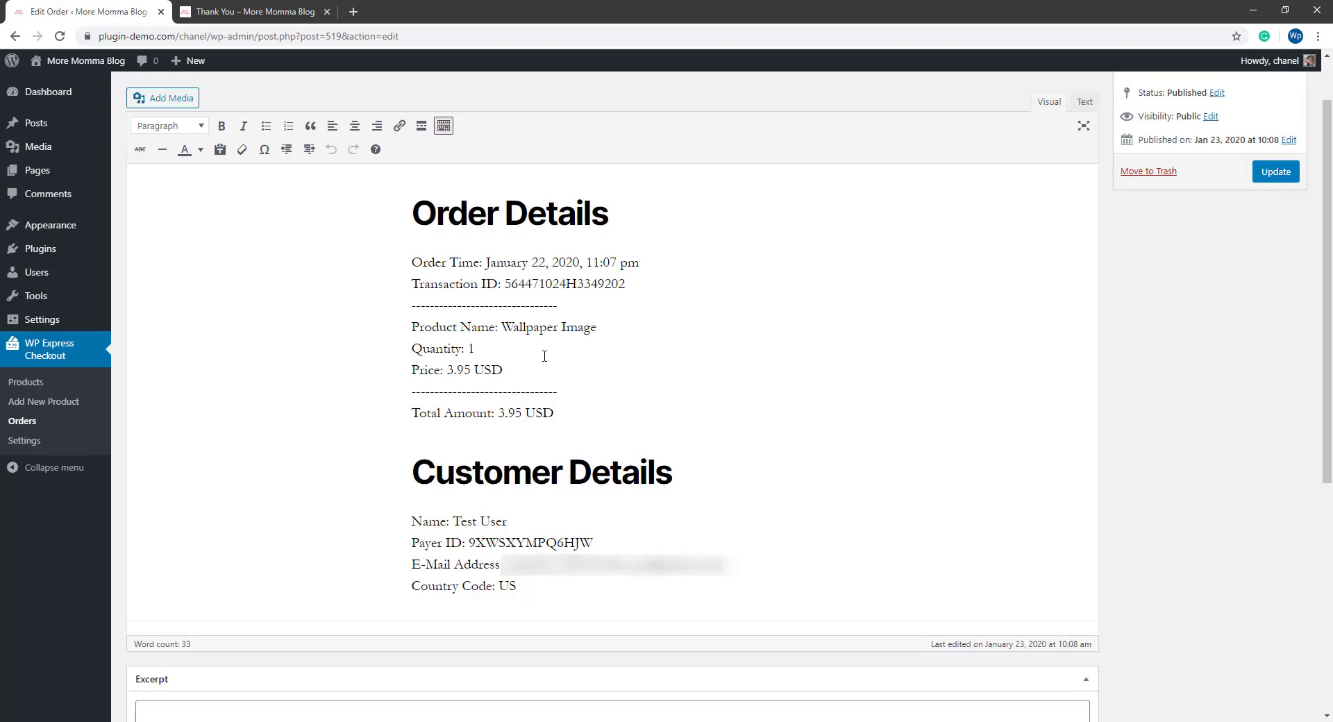